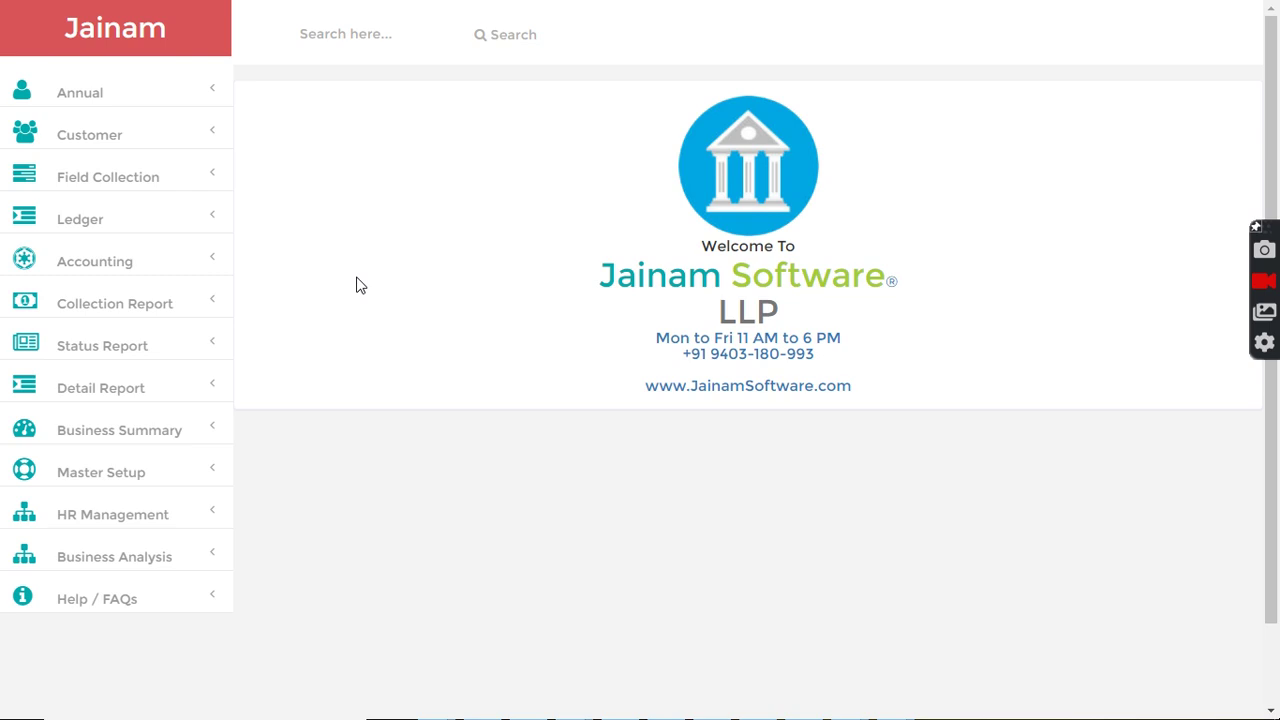
# Check the financer's PDF loan card, then find customer Amit and start a new loan
pyautogui.hotkey('alt', 'Tab')
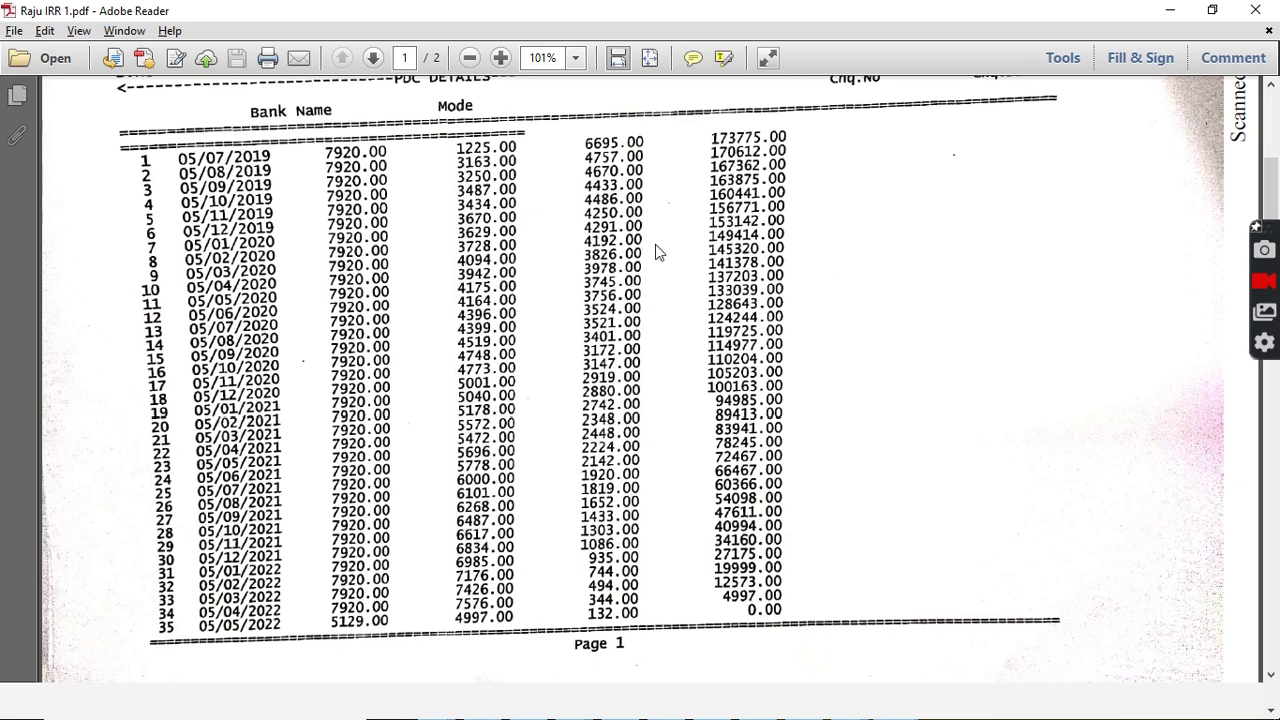
pyautogui.hotkey('alt', 'Tab')
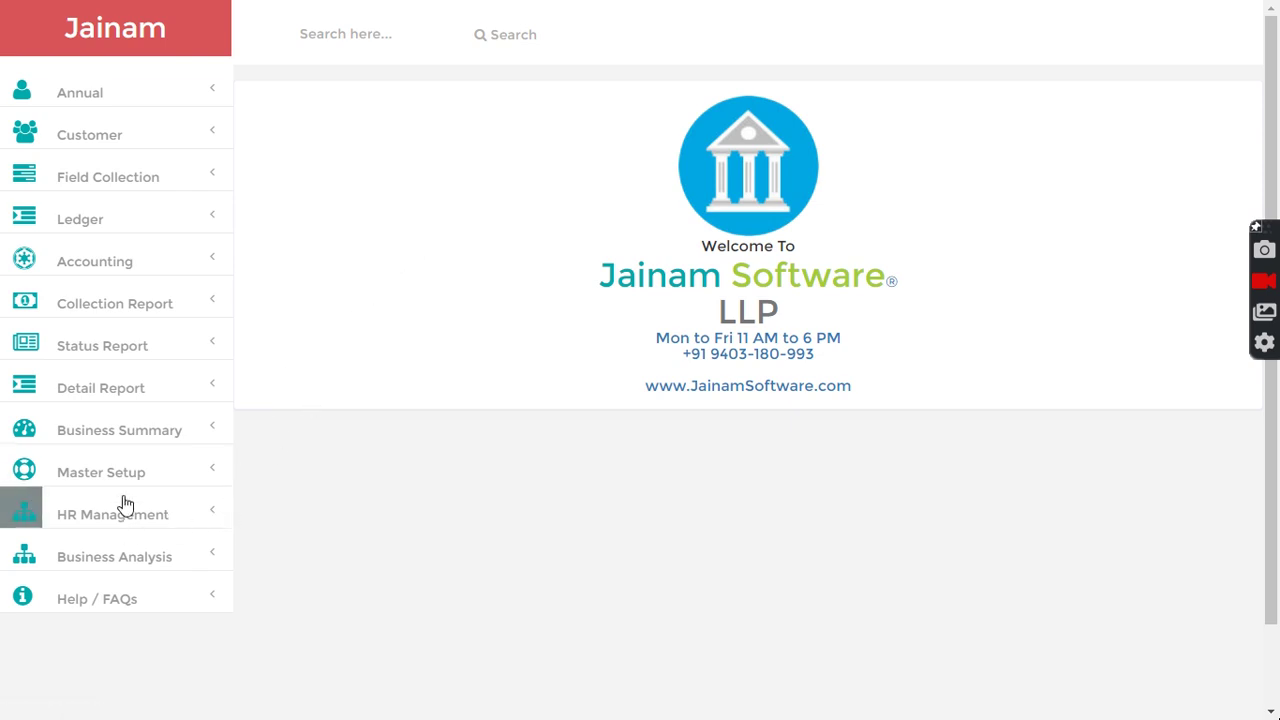
pyautogui.click(323, 36)
pyautogui.write('amit')
pyautogui.press('Return')
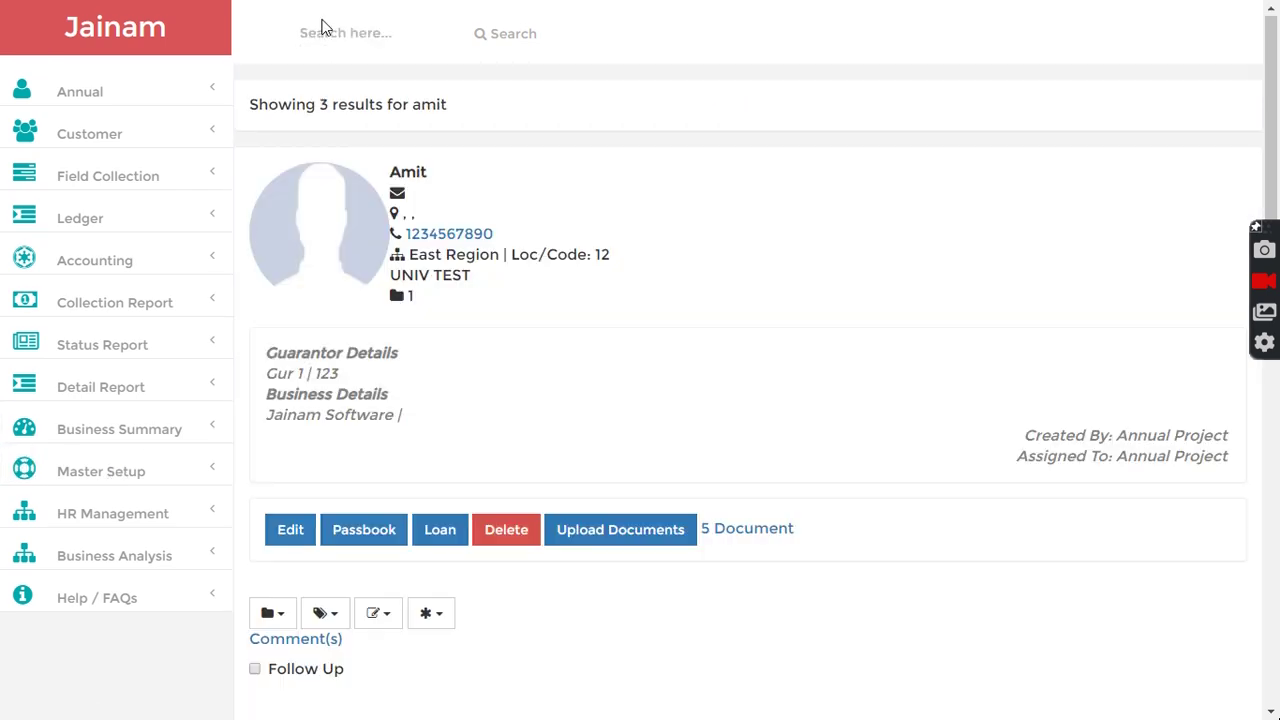
pyautogui.click(432, 531)
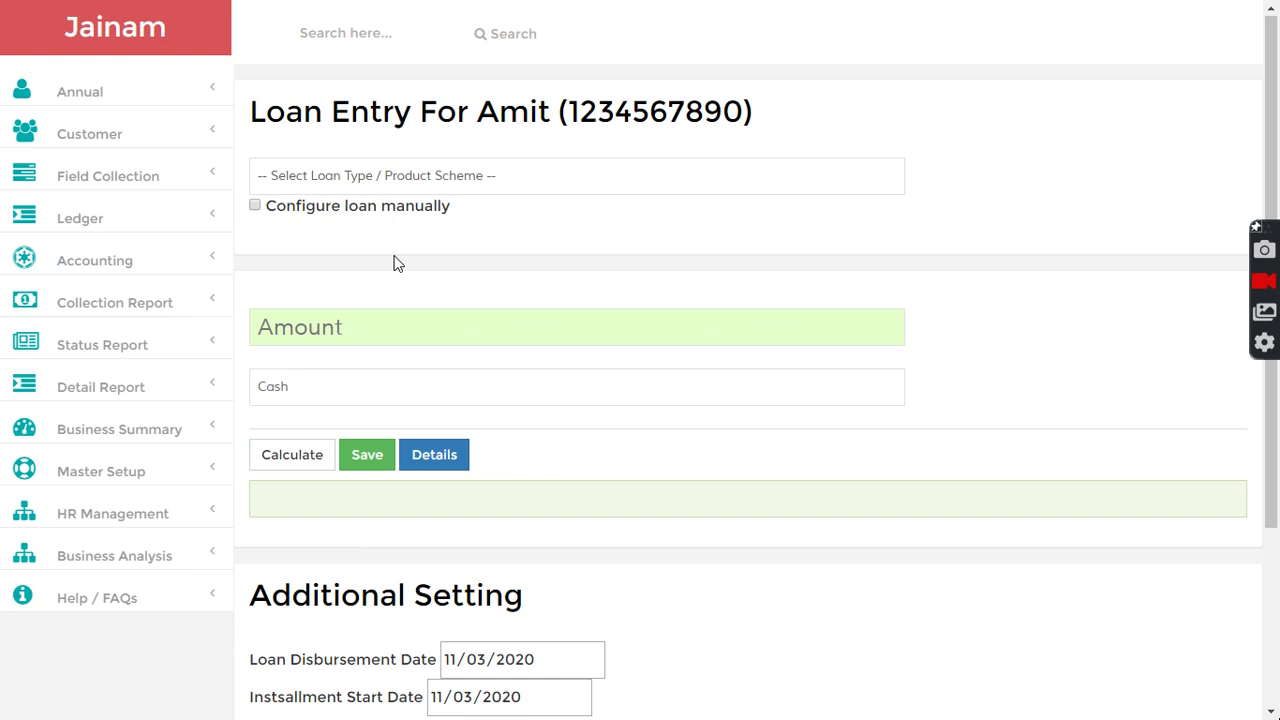
# Configure the loan manually with amount 175000 at 32.23% yearly interest
pyautogui.click(255, 206)
pyautogui.scroll(-1, 431, 273)
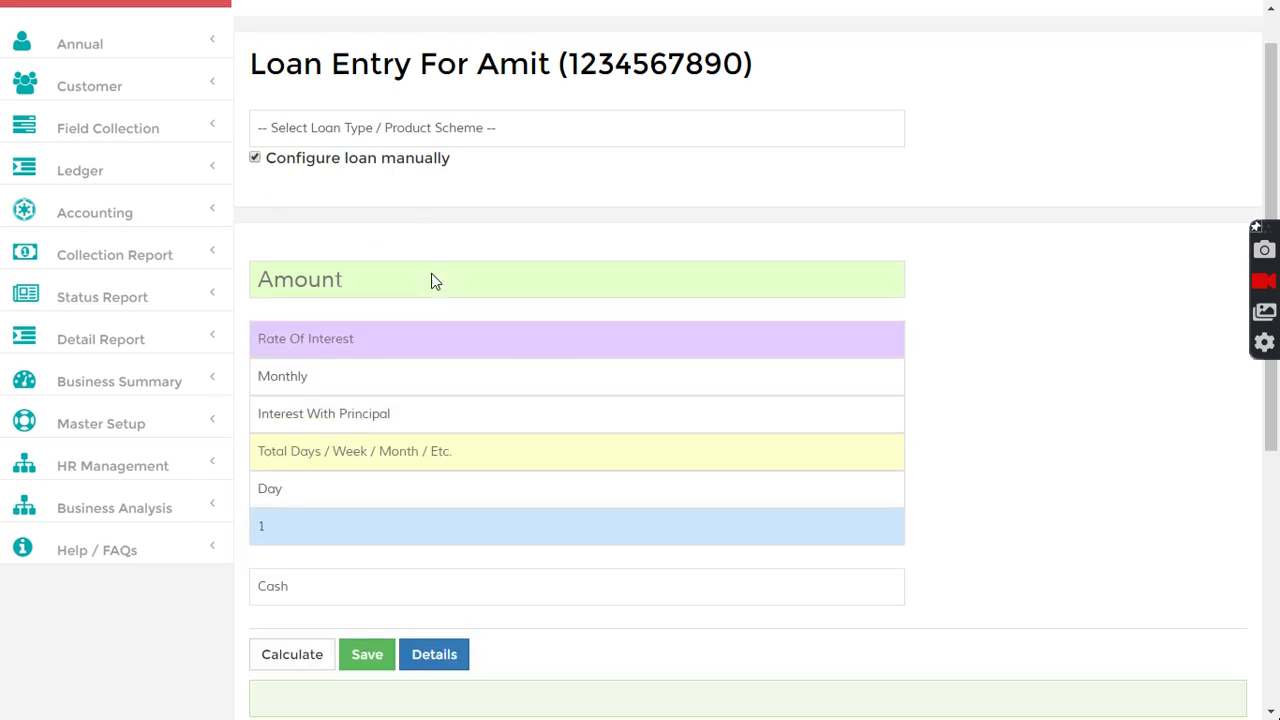
pyautogui.click(388, 228)
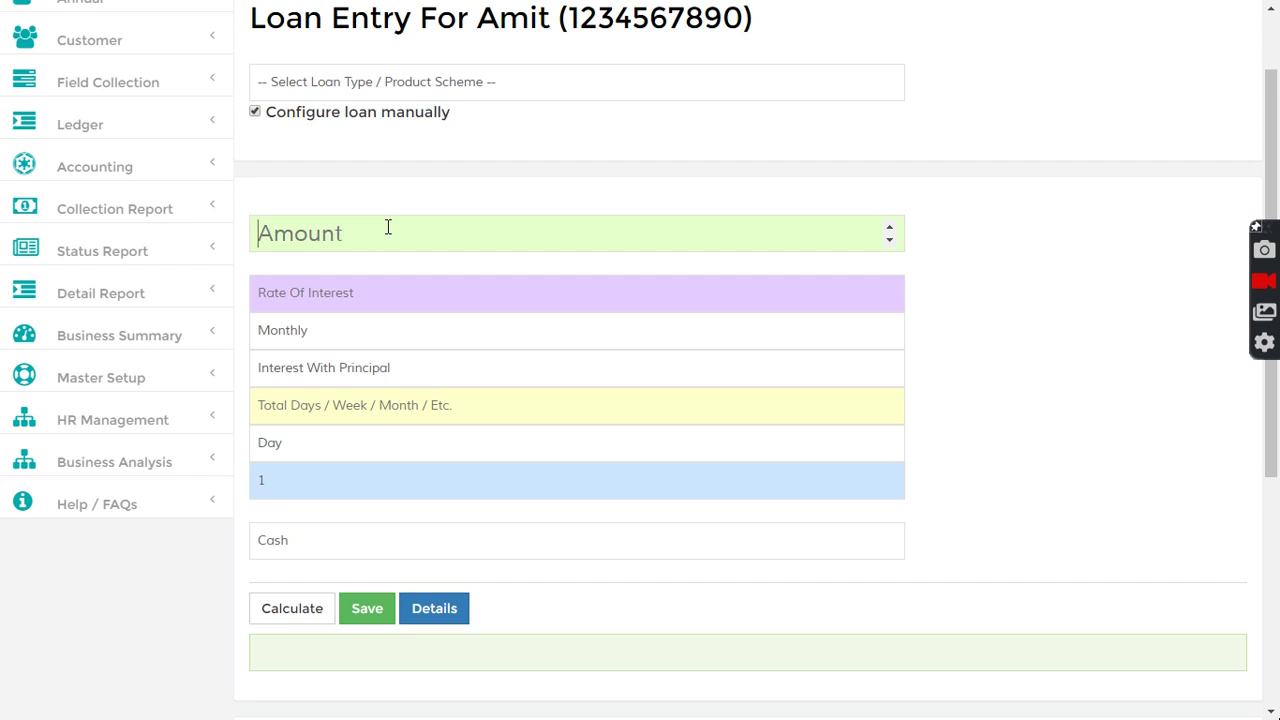
pyautogui.write('17')
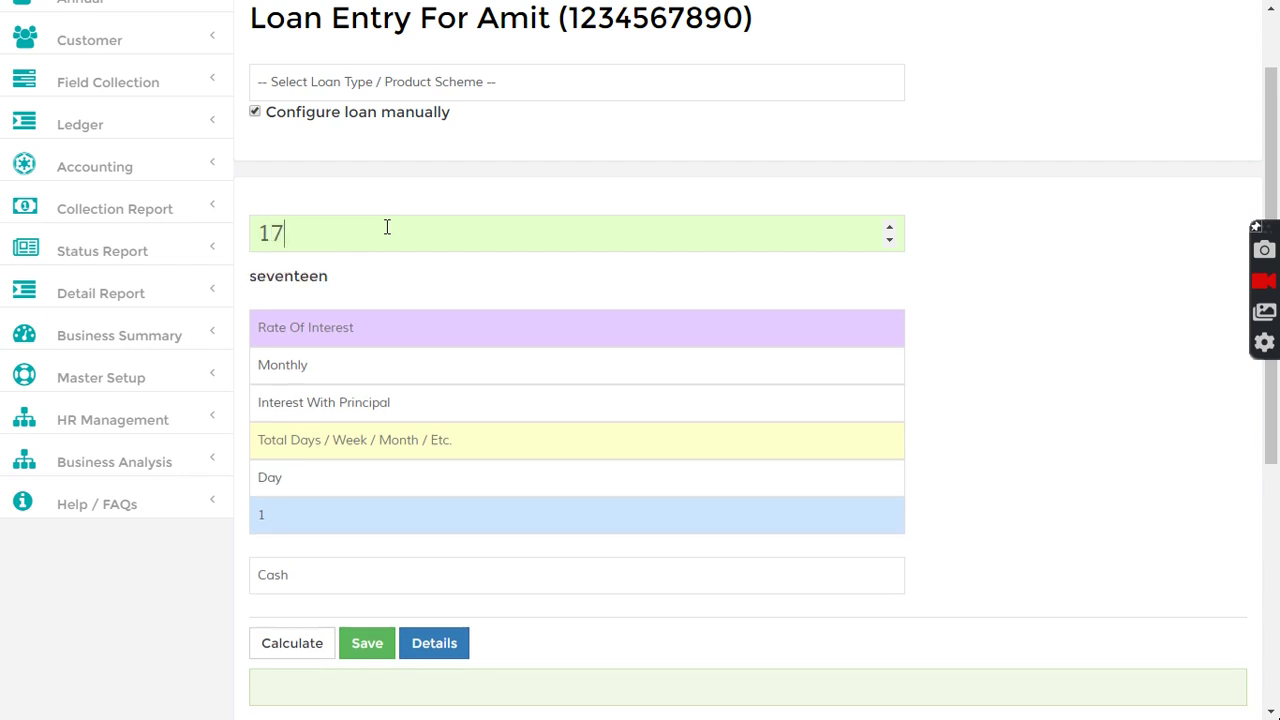
pyautogui.write('5000')
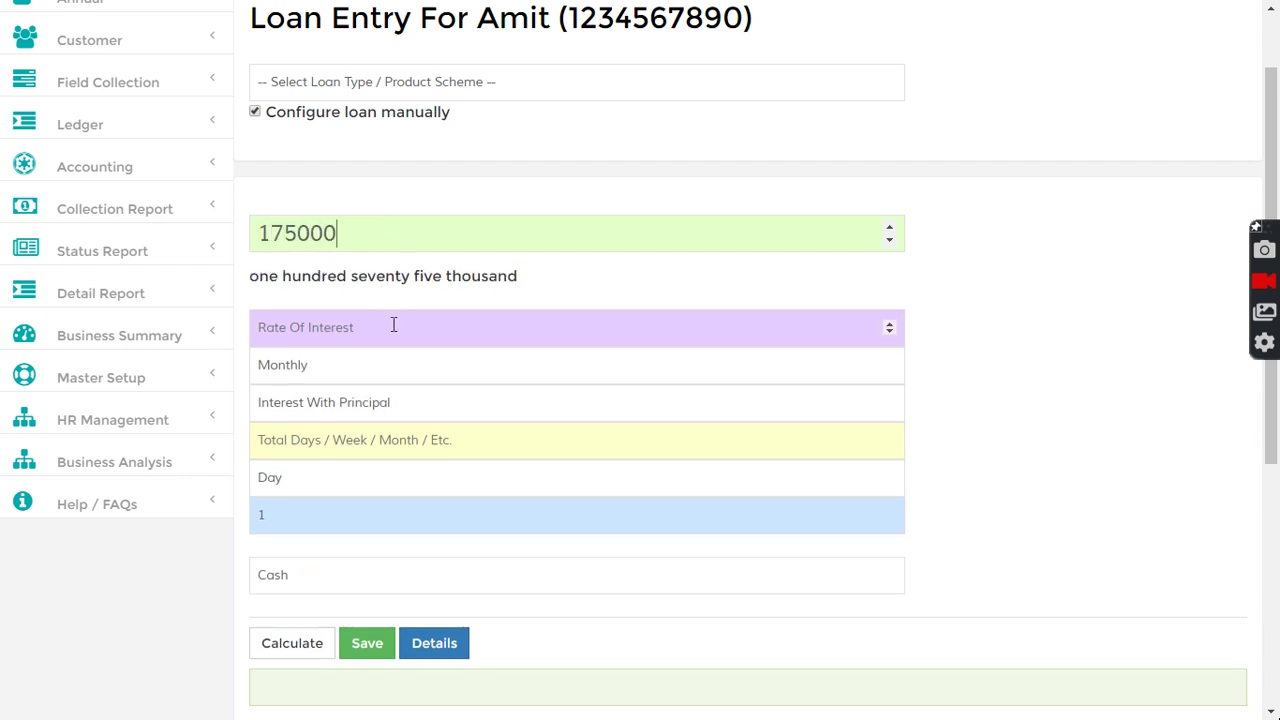
pyautogui.click(394, 325)
pyautogui.write('32.2')
pyautogui.write('3')
pyautogui.click(338, 373)
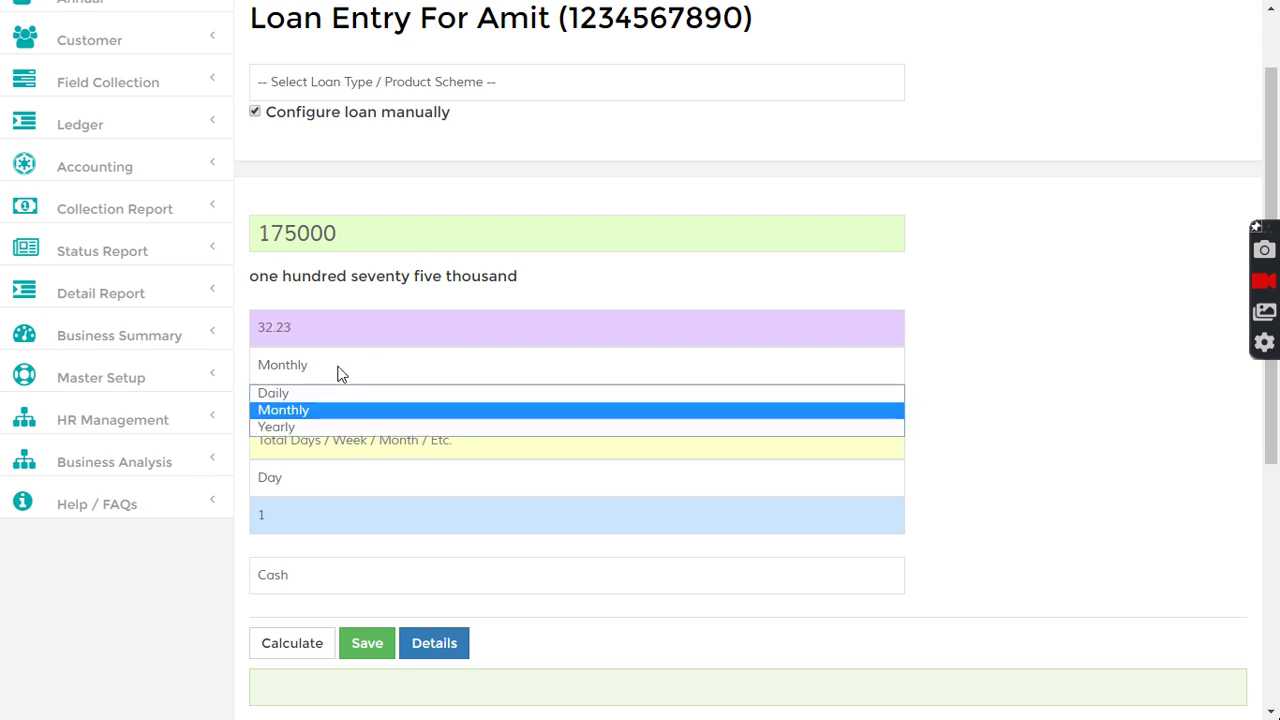
pyautogui.click(315, 425)
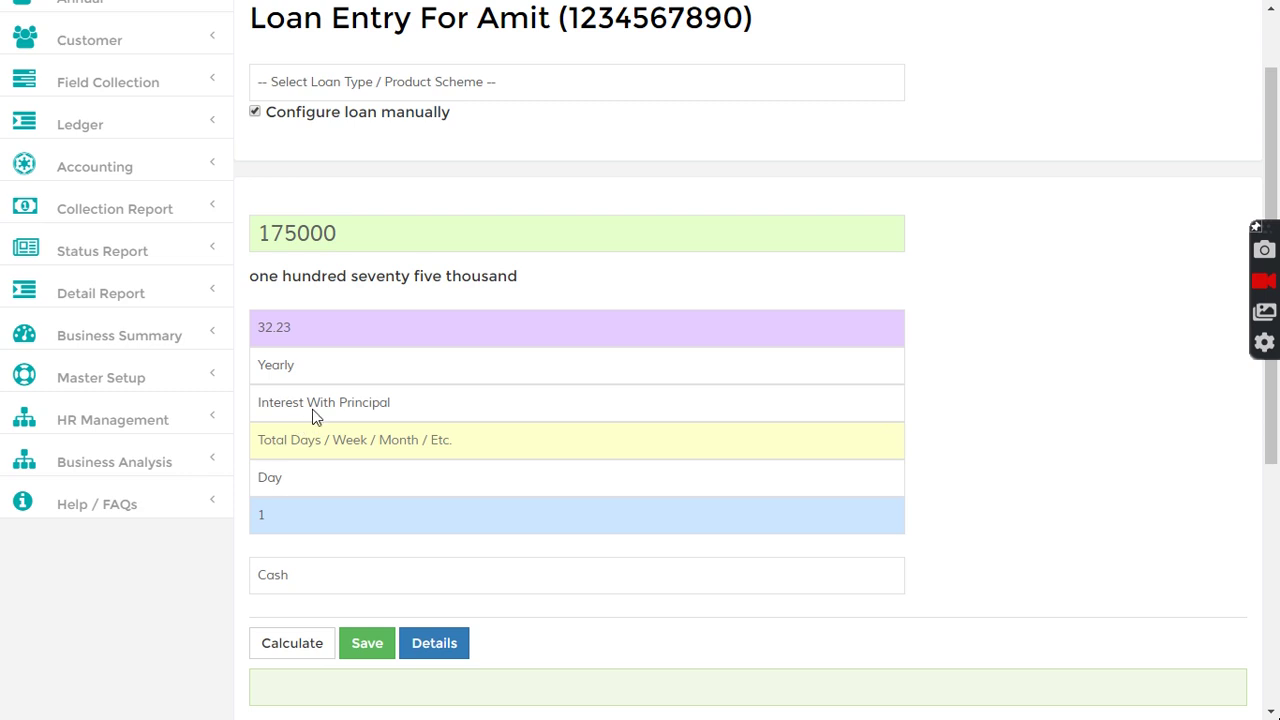
# Choose Internal Rate of Return calculation over a 35-month duration
pyautogui.click(318, 410)
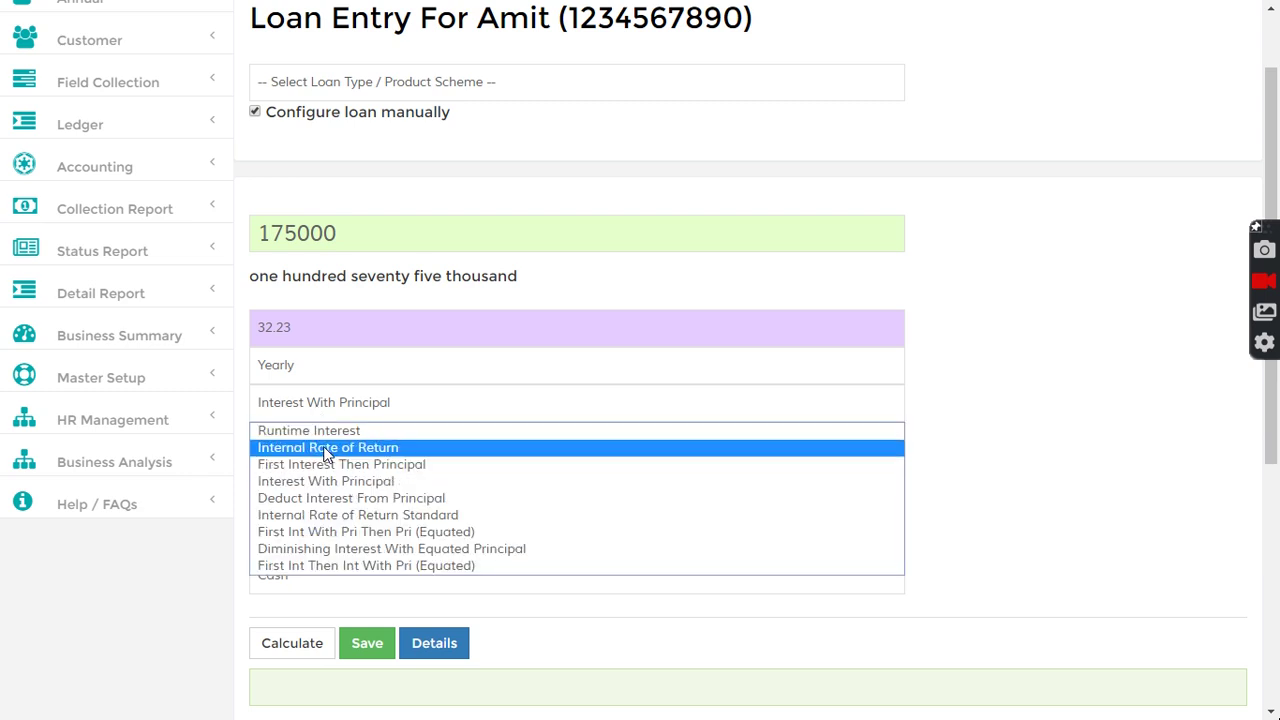
pyautogui.click(324, 450)
pyautogui.scroll(-2, 985, 410)
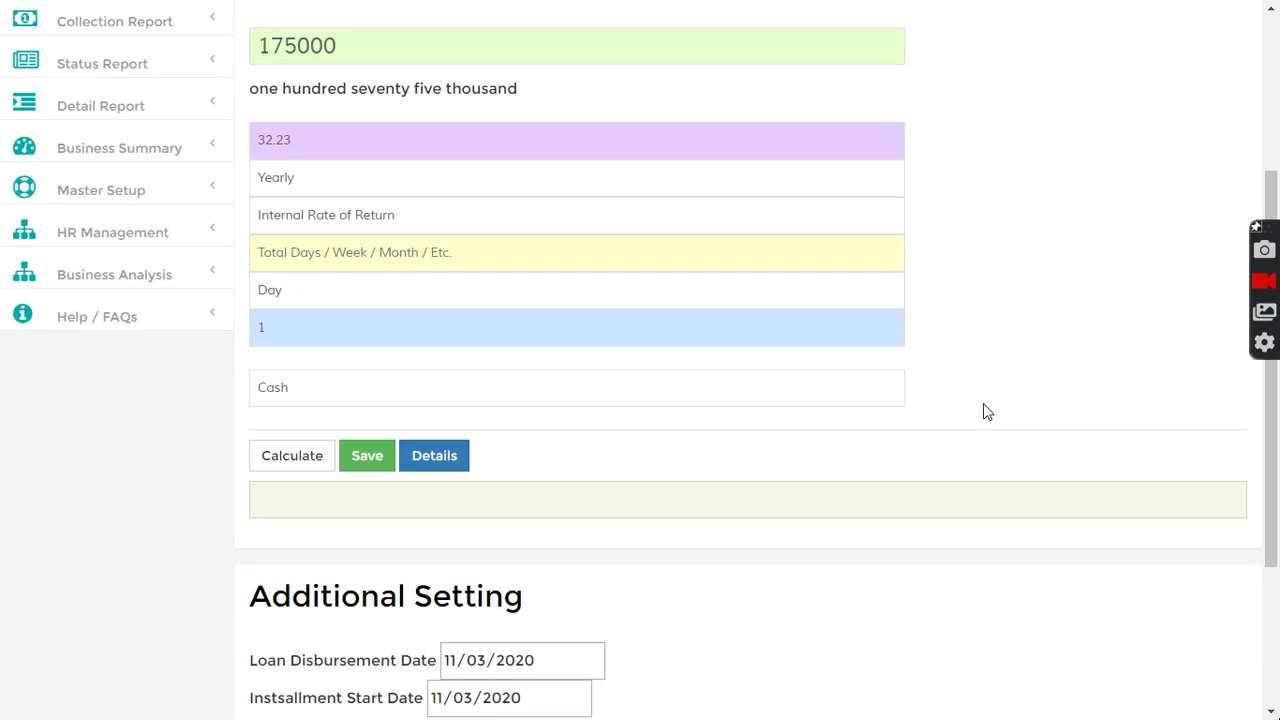
pyautogui.click(355, 258)
pyautogui.write('35')
pyautogui.click(332, 290)
pyautogui.click(310, 349)
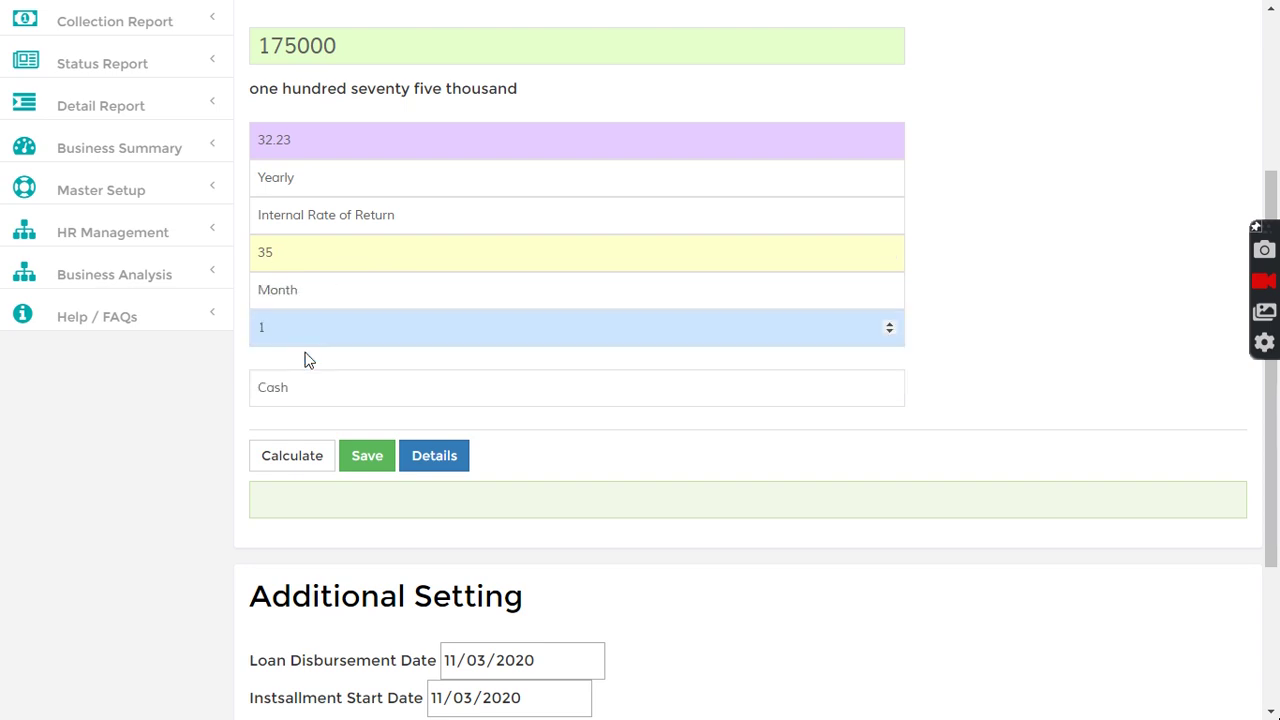
pyautogui.scroll(-3, 1007, 283)
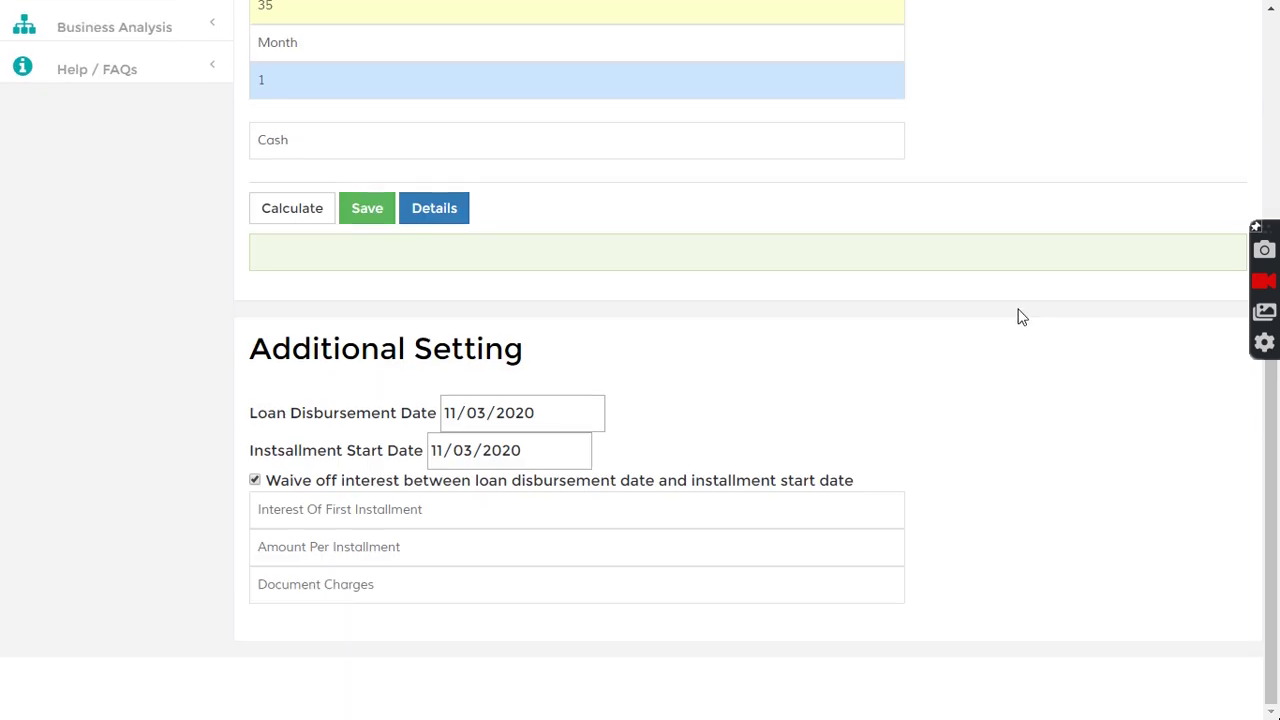
# Set loan disbursement date 23/05/2019 and installment start date 05/07/2019
pyautogui.moveTo(522, 660)
pyautogui.click(453, 418)
pyautogui.write('23/')
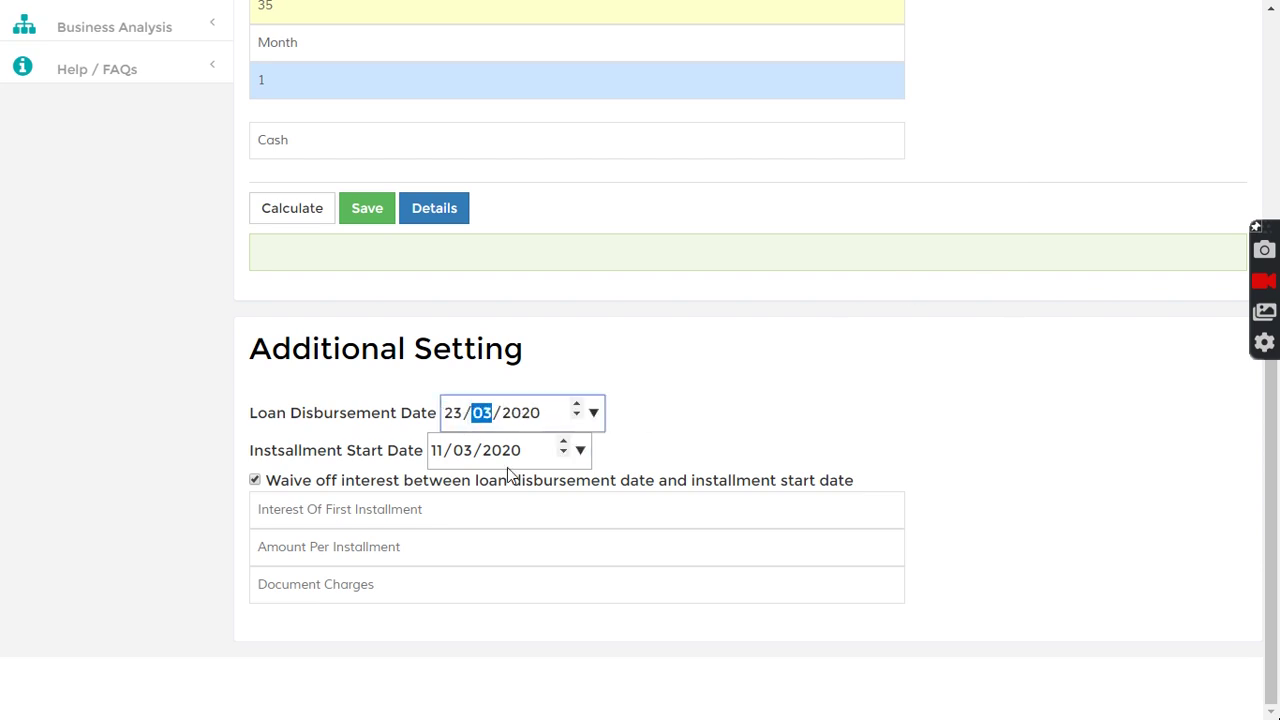
pyautogui.write('05/2019')
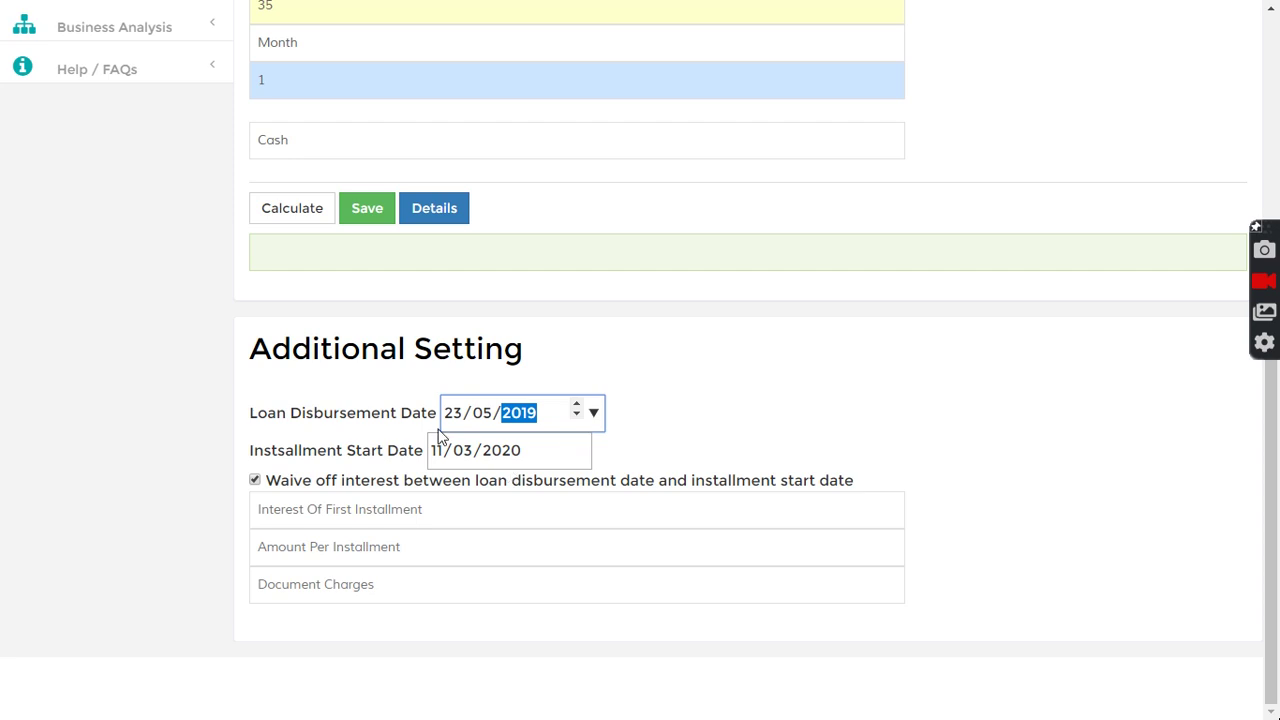
pyautogui.click(436, 455)
pyautogui.write('05/')
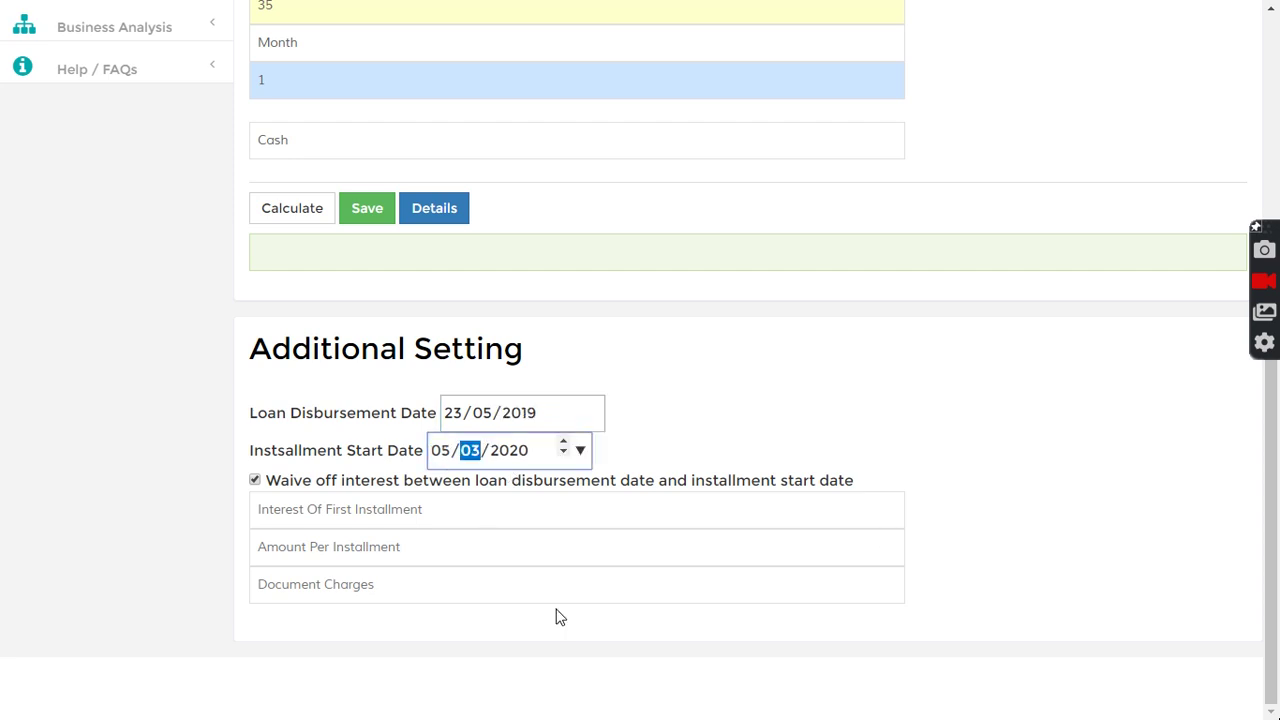
pyautogui.write('07/2019')
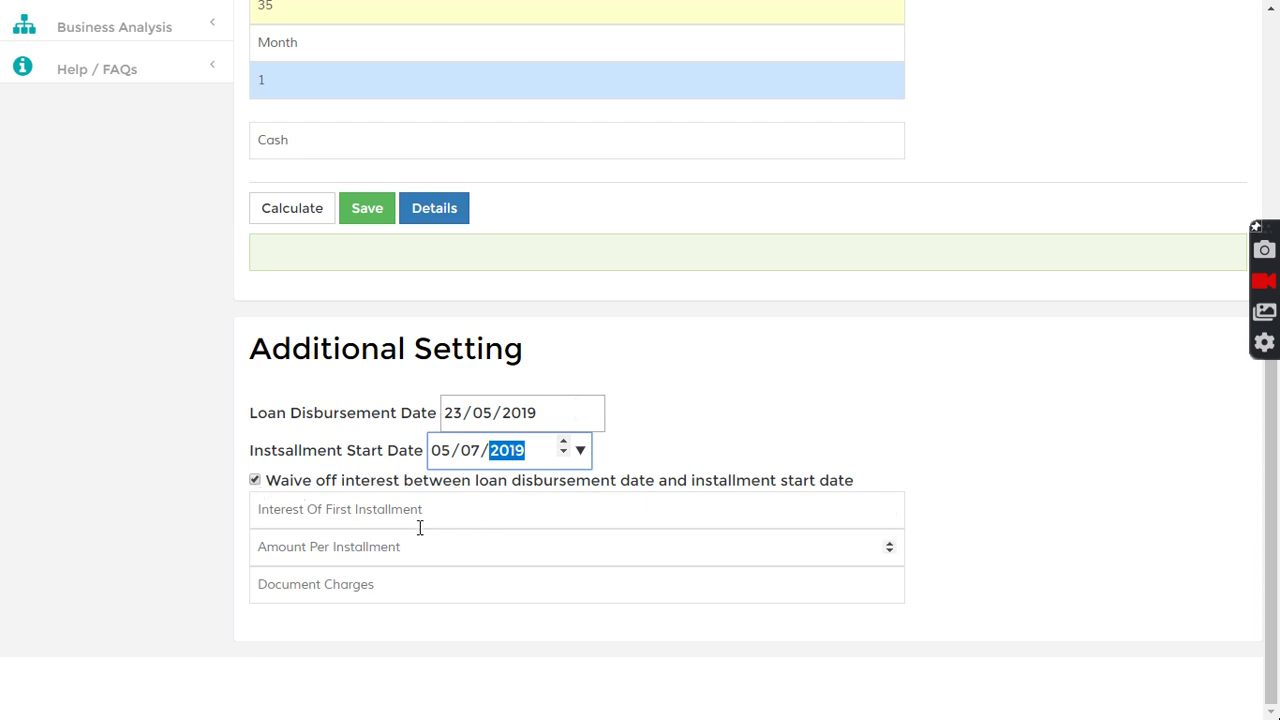
# Enter first-installment interest 6695 and amount per installment 7920
pyautogui.moveTo(376, 509)
pyautogui.click(390, 509)
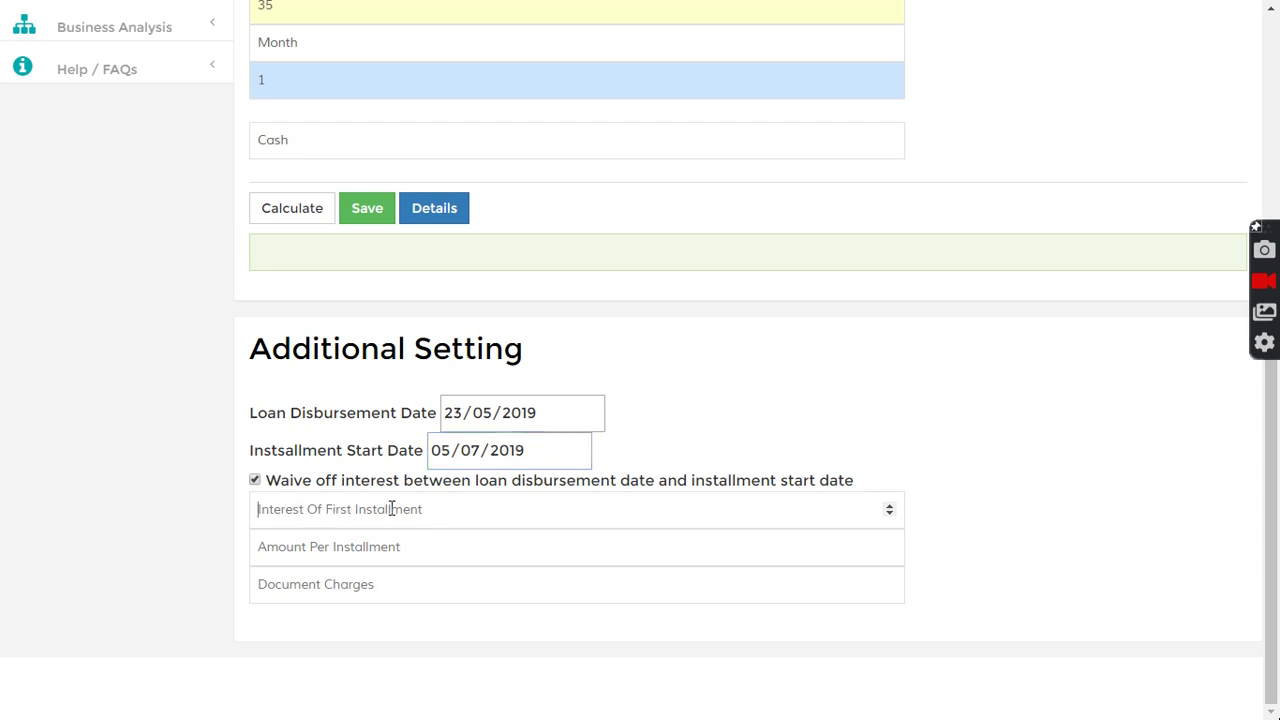
pyautogui.write('6695')
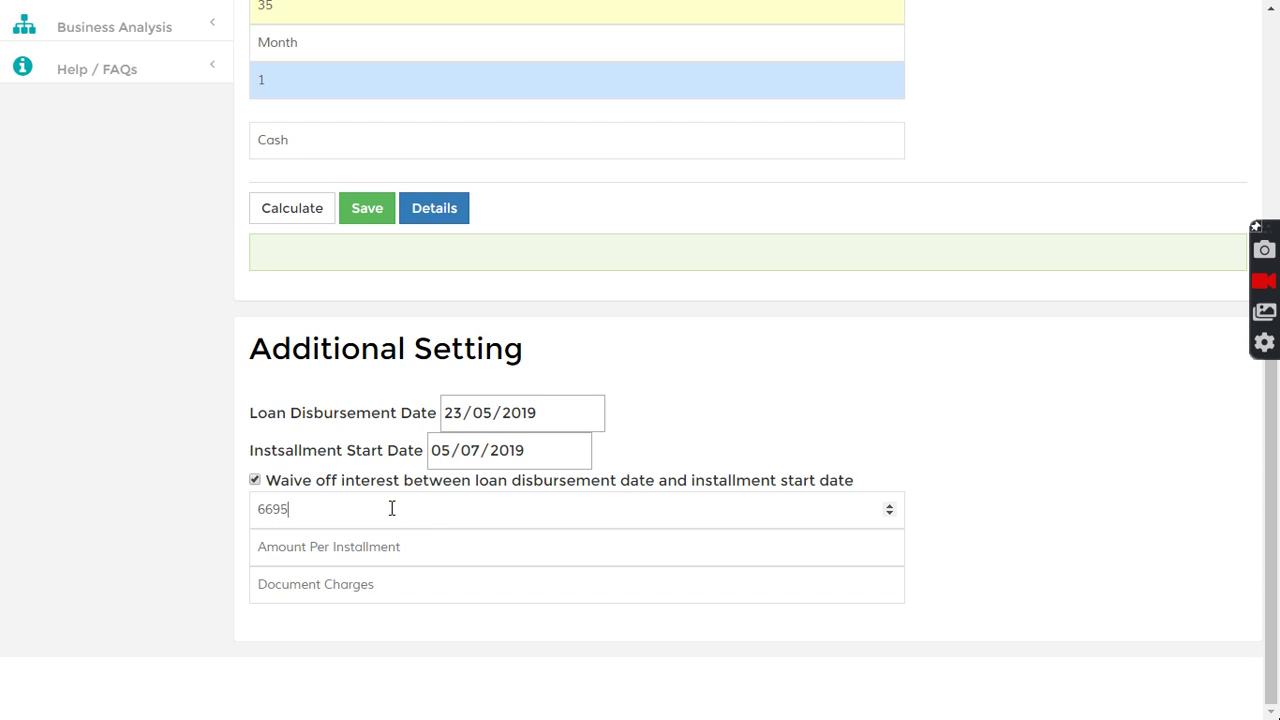
pyautogui.click(399, 547)
pyautogui.write('7920')
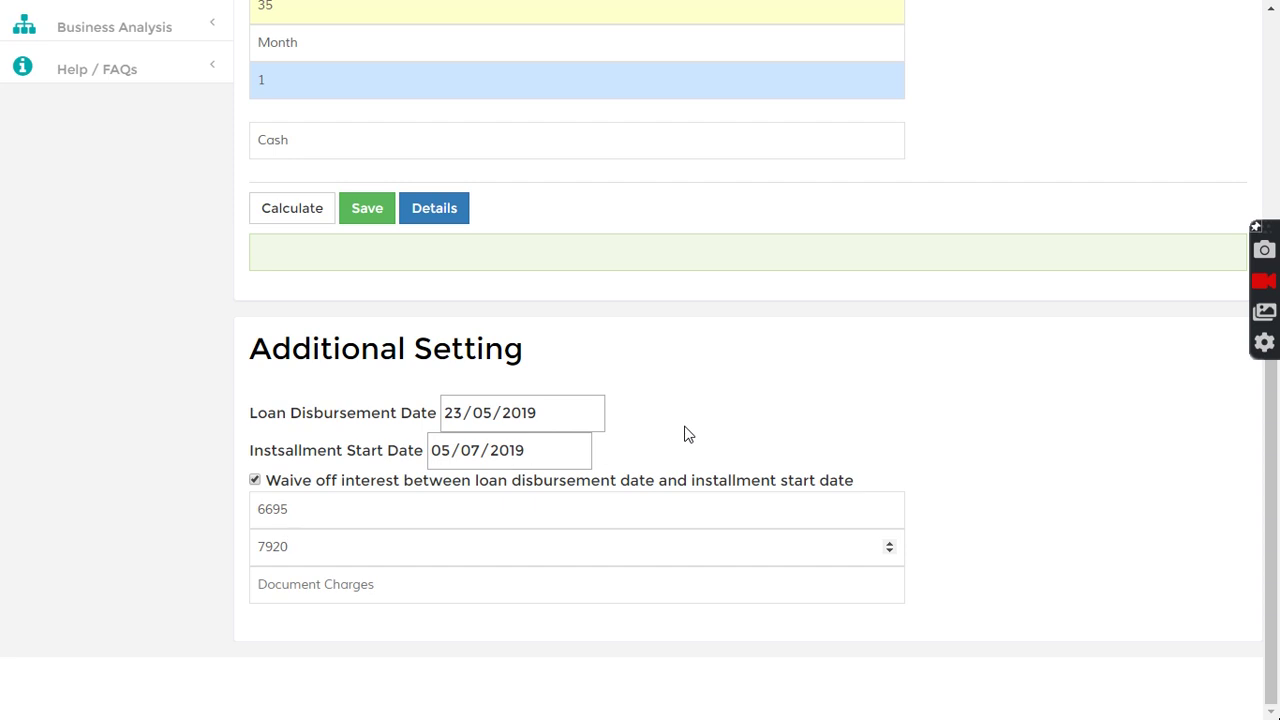
# Save the manual loan and highlight part of its saved confirmation
pyautogui.click(366, 211)
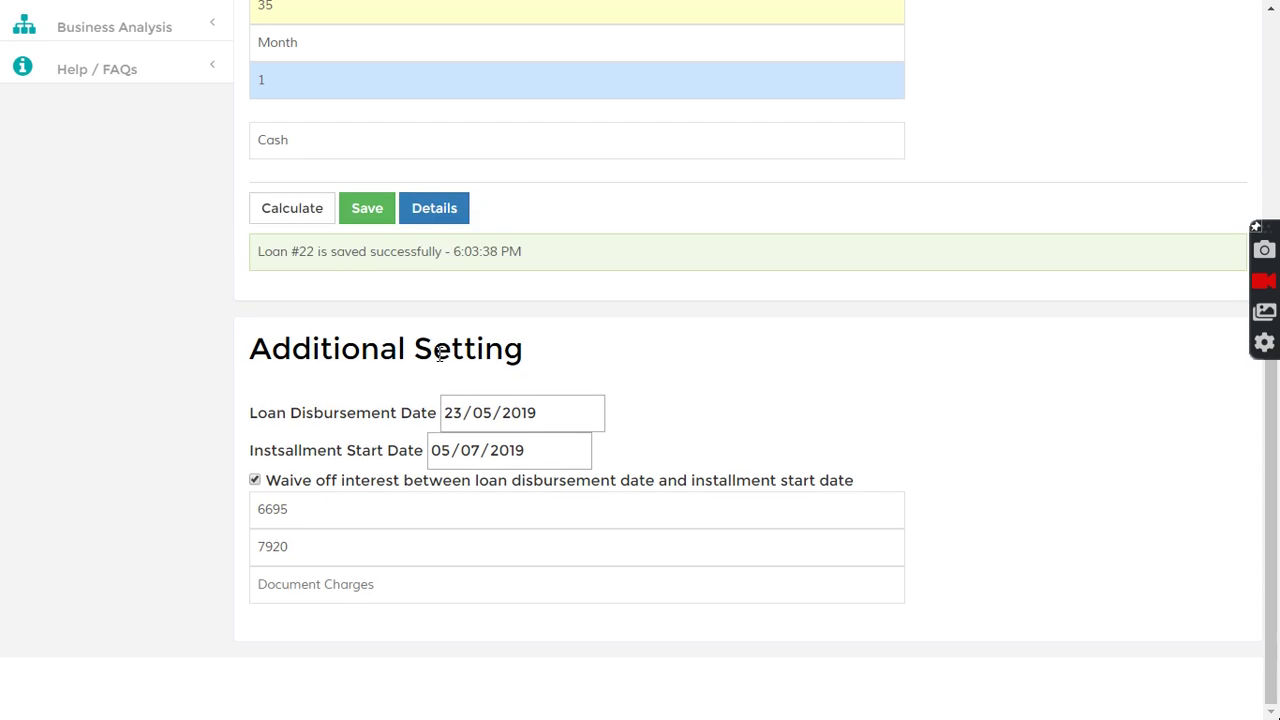
pyautogui.moveTo(280, 252); pyautogui.dragTo(361, 253)
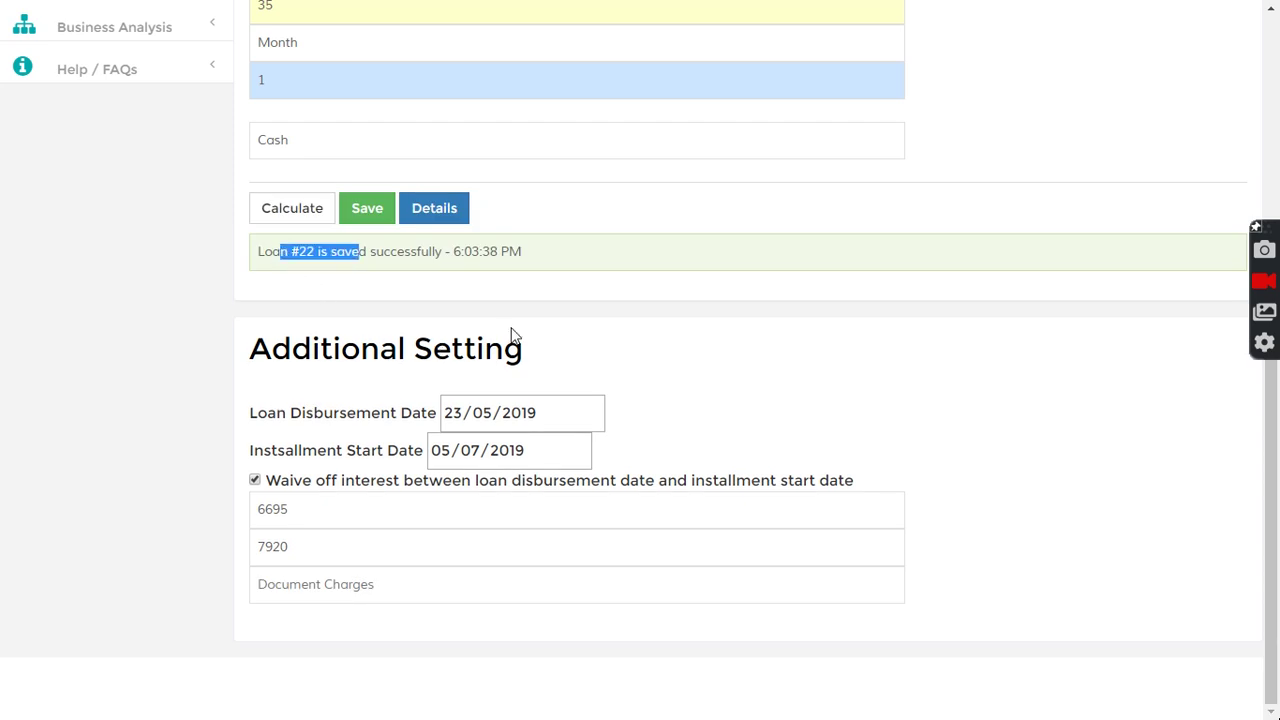
pyautogui.scroll(5, 511, 334)
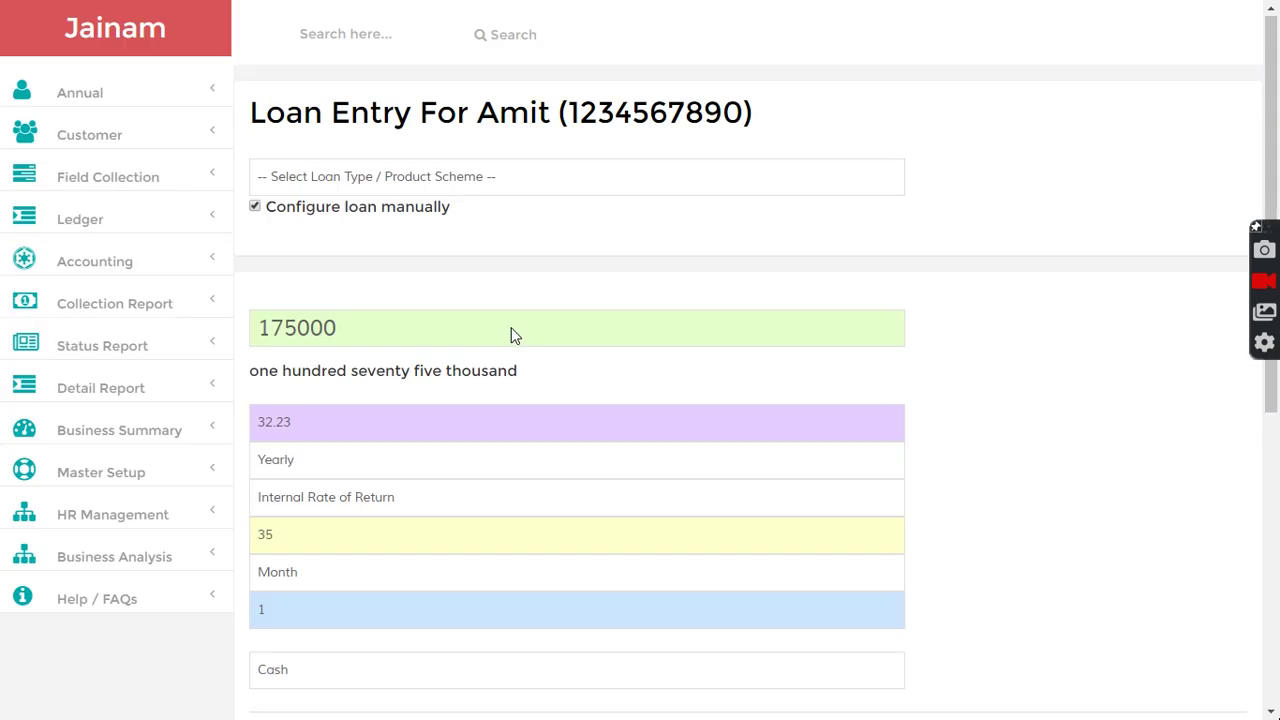
# Look up loan 22 and display its Installment Tracker schedule
pyautogui.click(350, 35)
pyautogui.write('22')
pyautogui.press('Return')
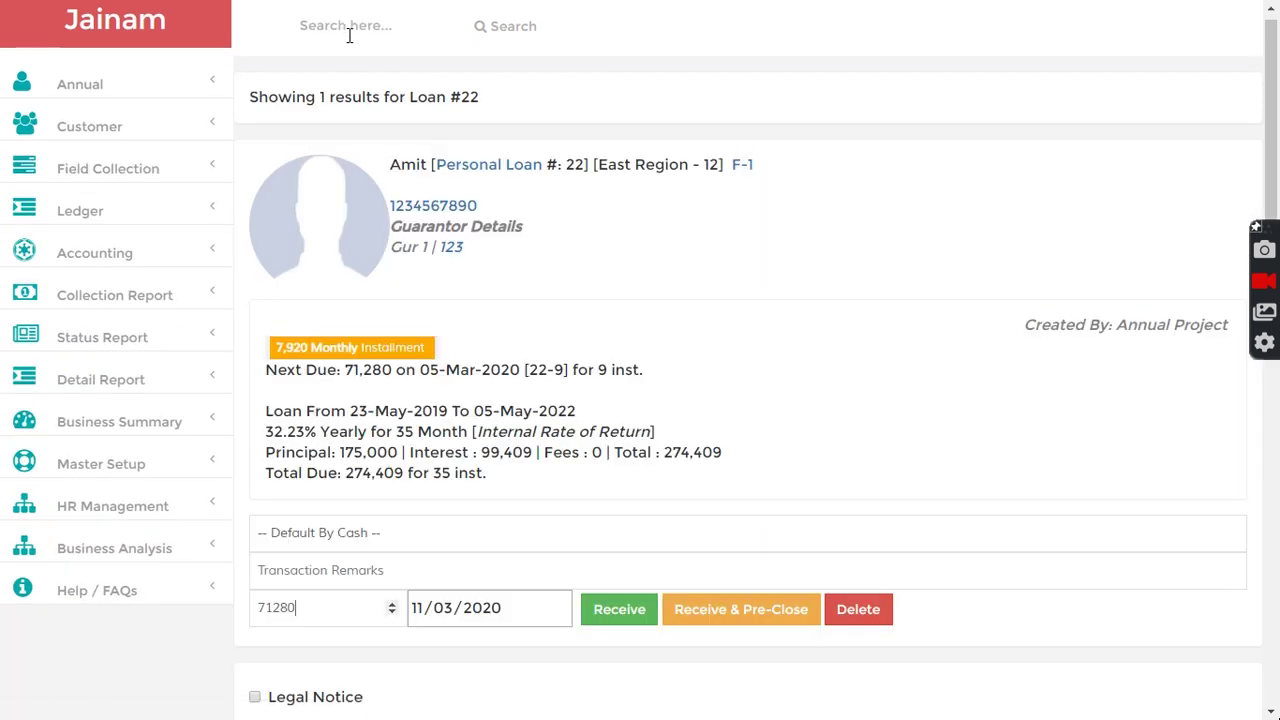
pyautogui.scroll(-3, 491, 481)
pyautogui.scroll(-3, 488, 489)
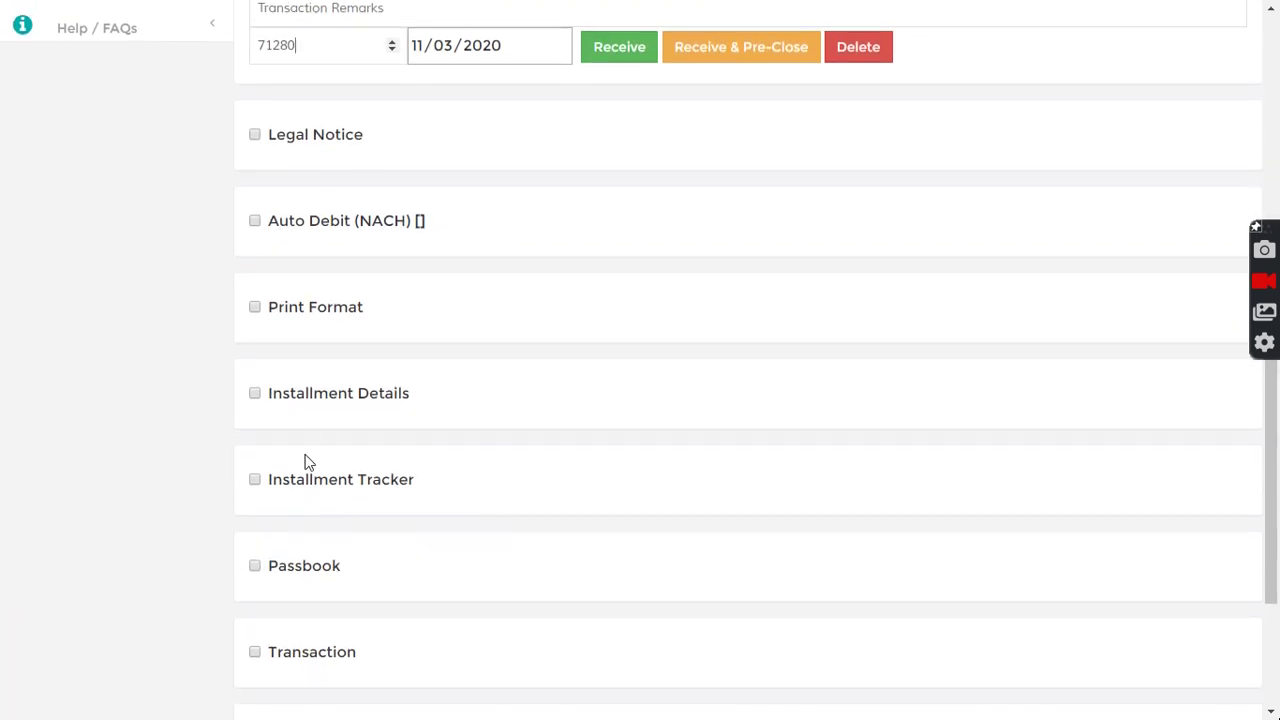
pyautogui.click(254, 480)
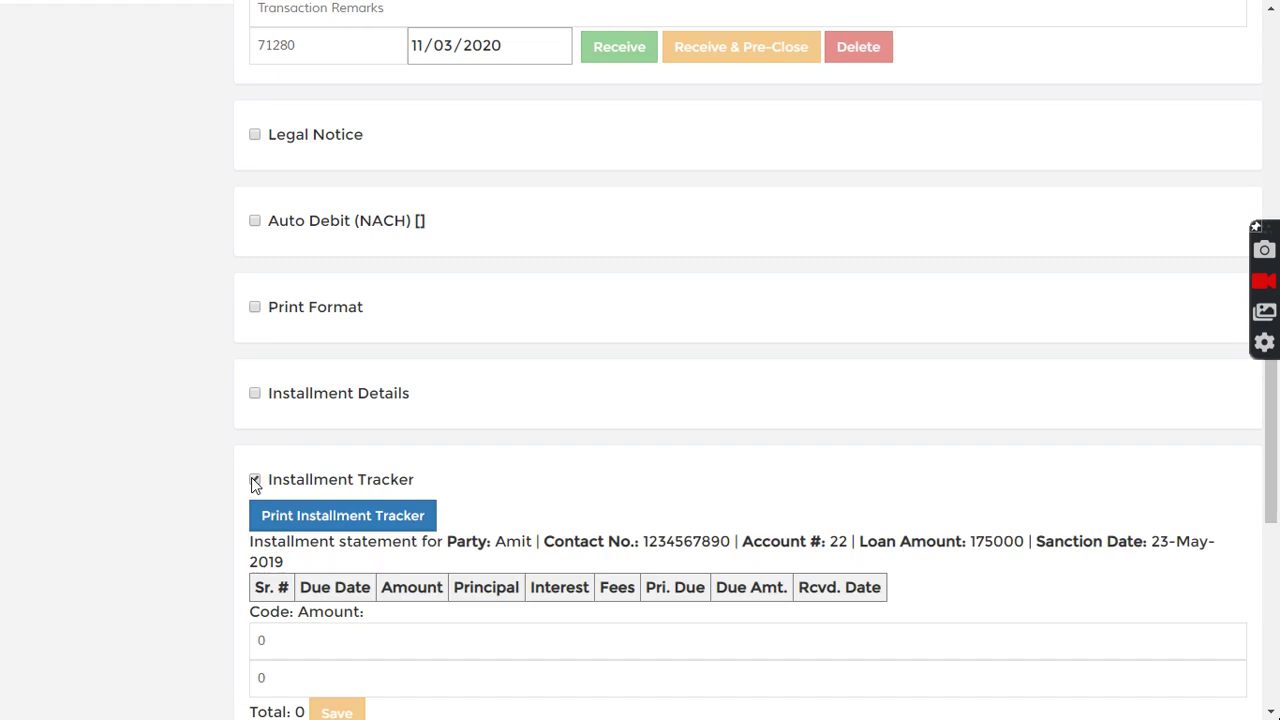
pyautogui.scroll(-4, 495, 478)
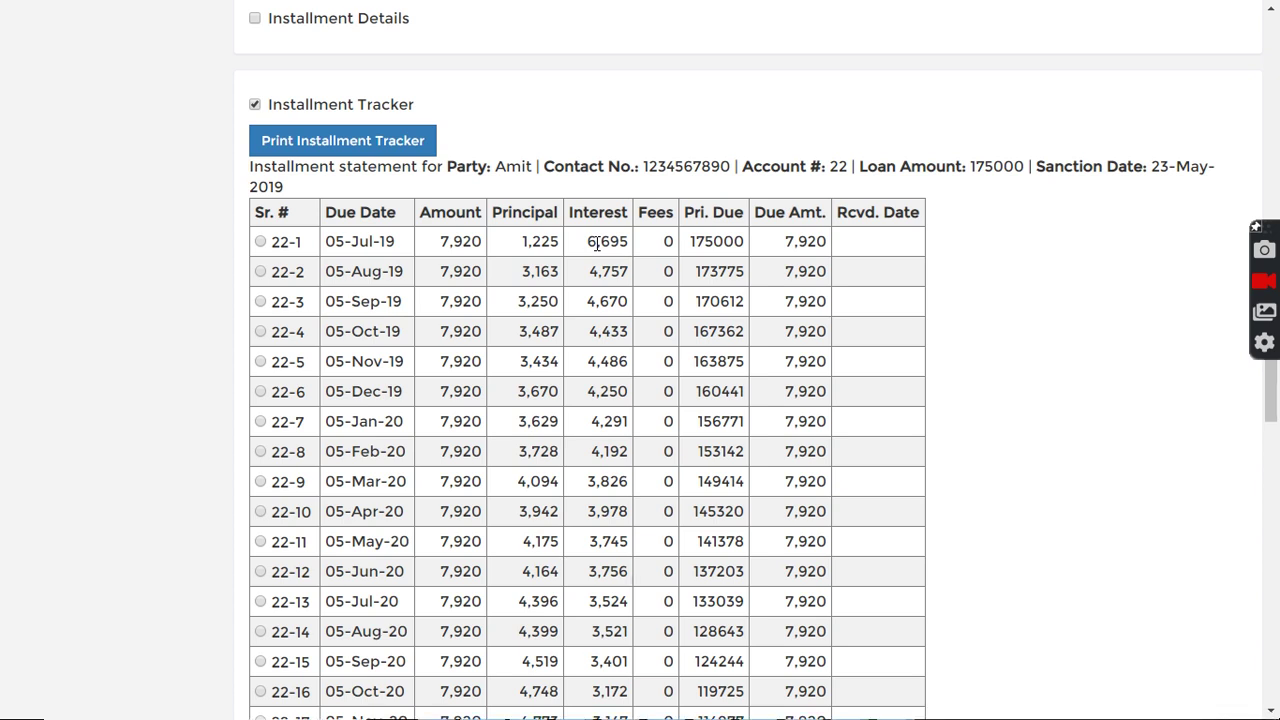
pyautogui.hotkey('alt', 'Tab')
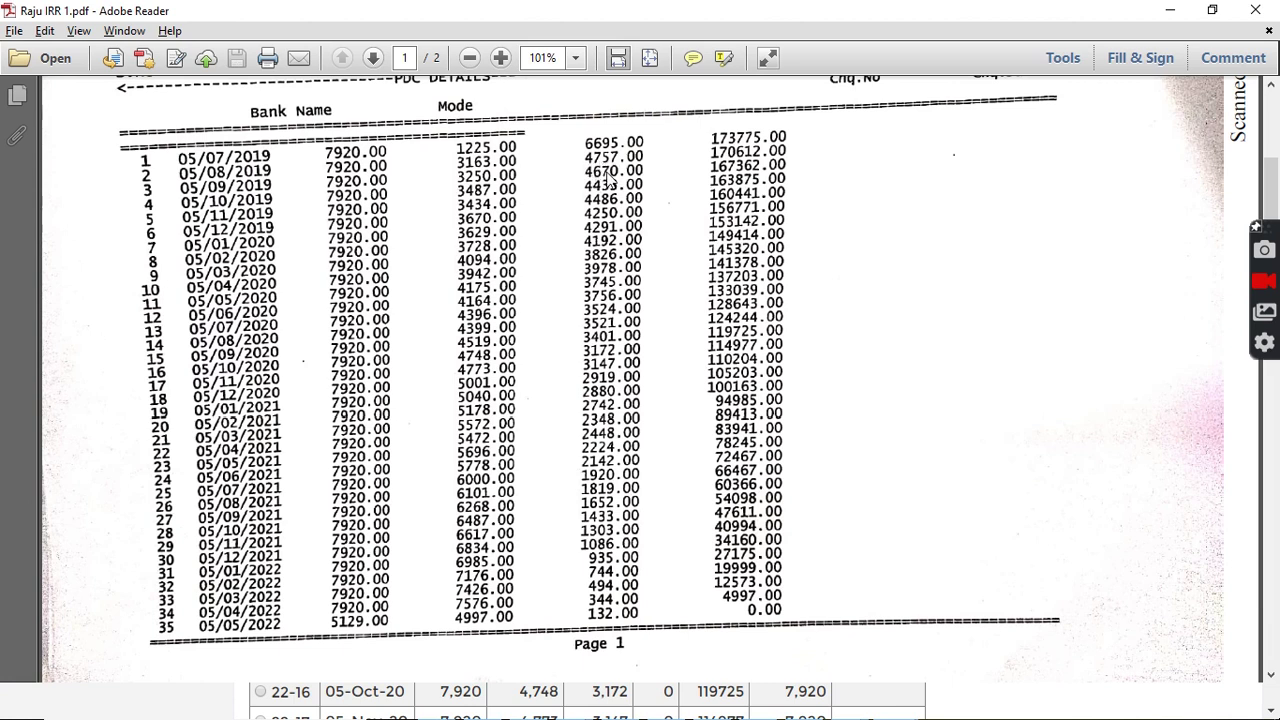
pyautogui.hotkey('alt', 'Tab')
pyautogui.doubleClick(600, 242)
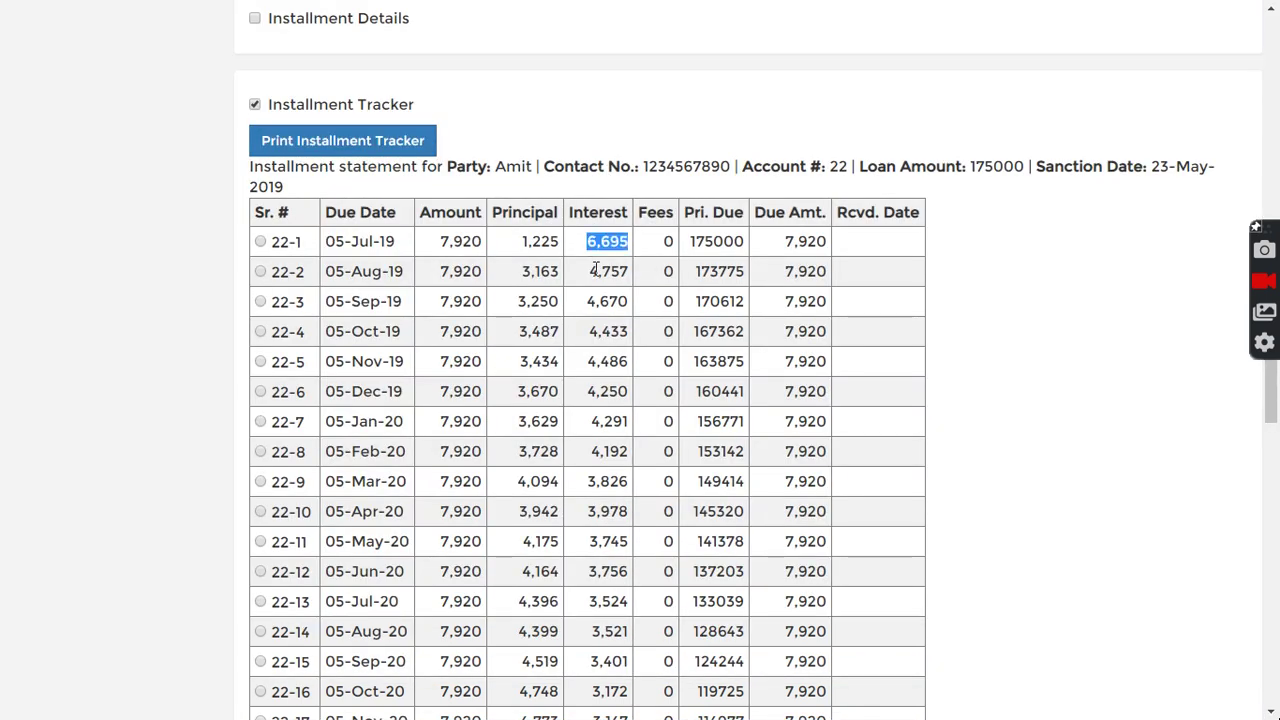
pyautogui.moveTo(594, 270); pyautogui.dragTo(630, 278)
pyautogui.moveTo(590, 302); pyautogui.dragTo(632, 301)
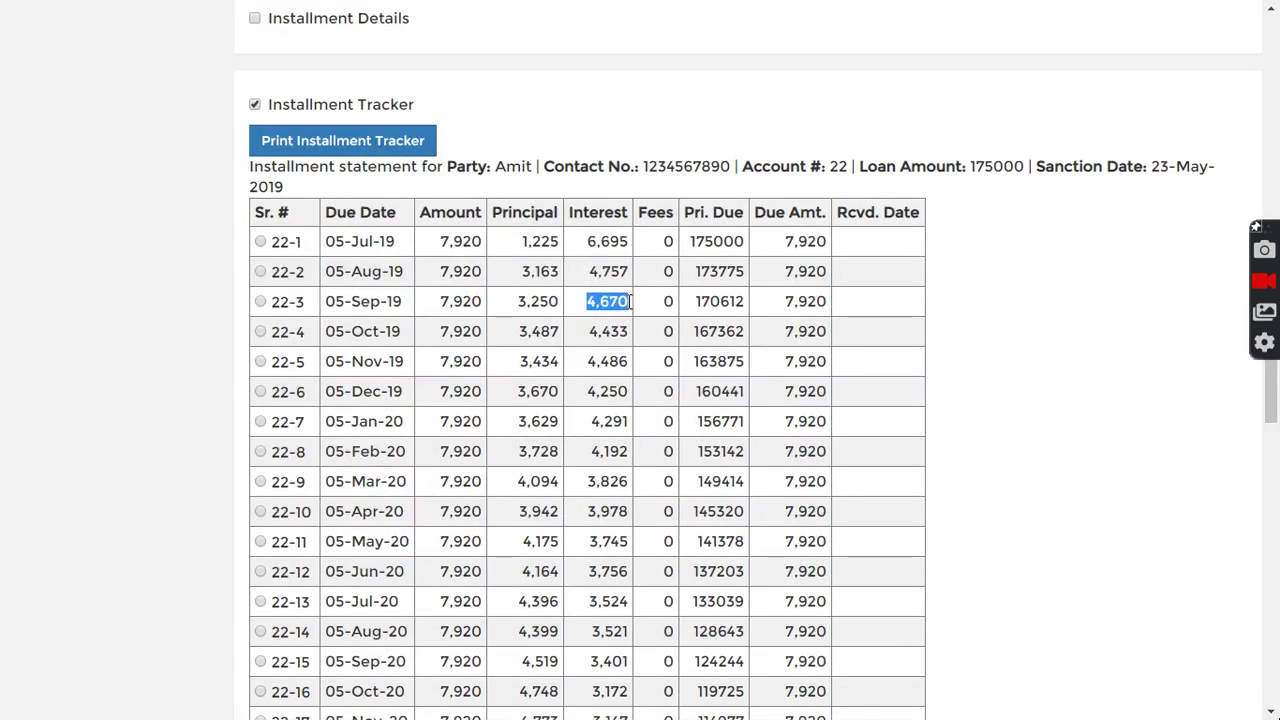
pyautogui.scroll(-5, 630, 301)
pyautogui.scroll(-5, 630, 301)
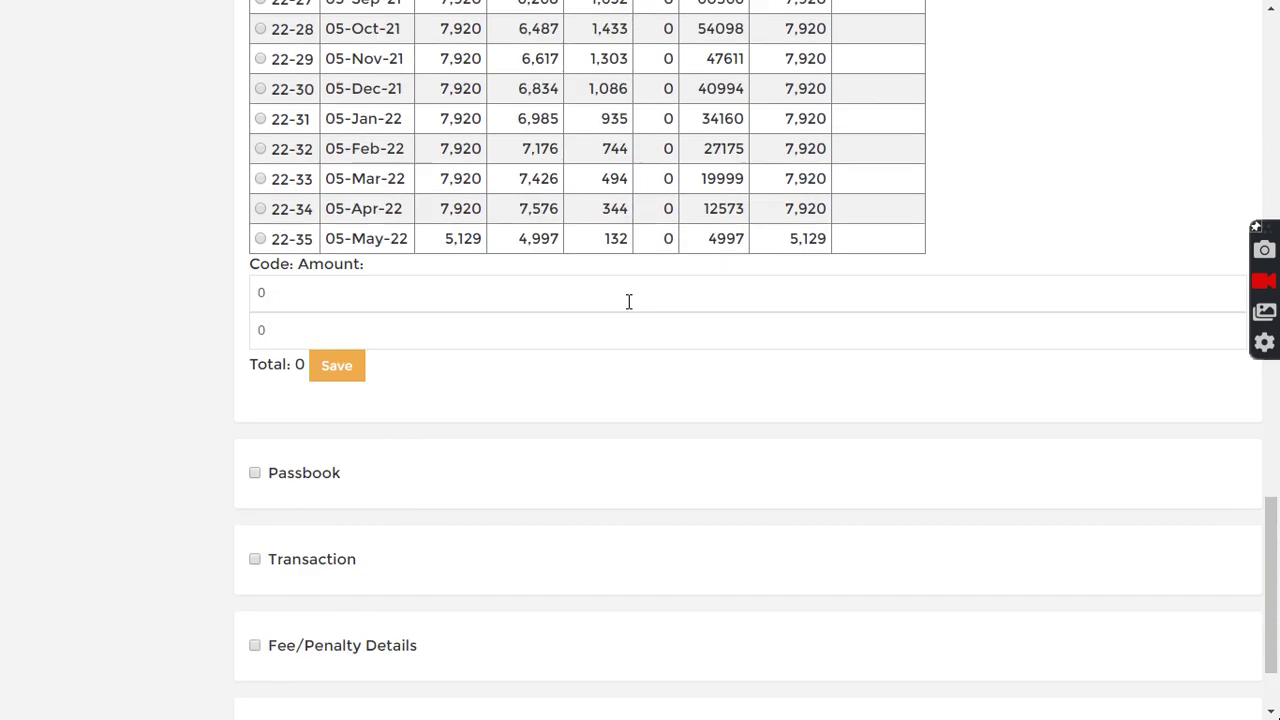
pyautogui.moveTo(443, 232); pyautogui.dragTo(630, 232)
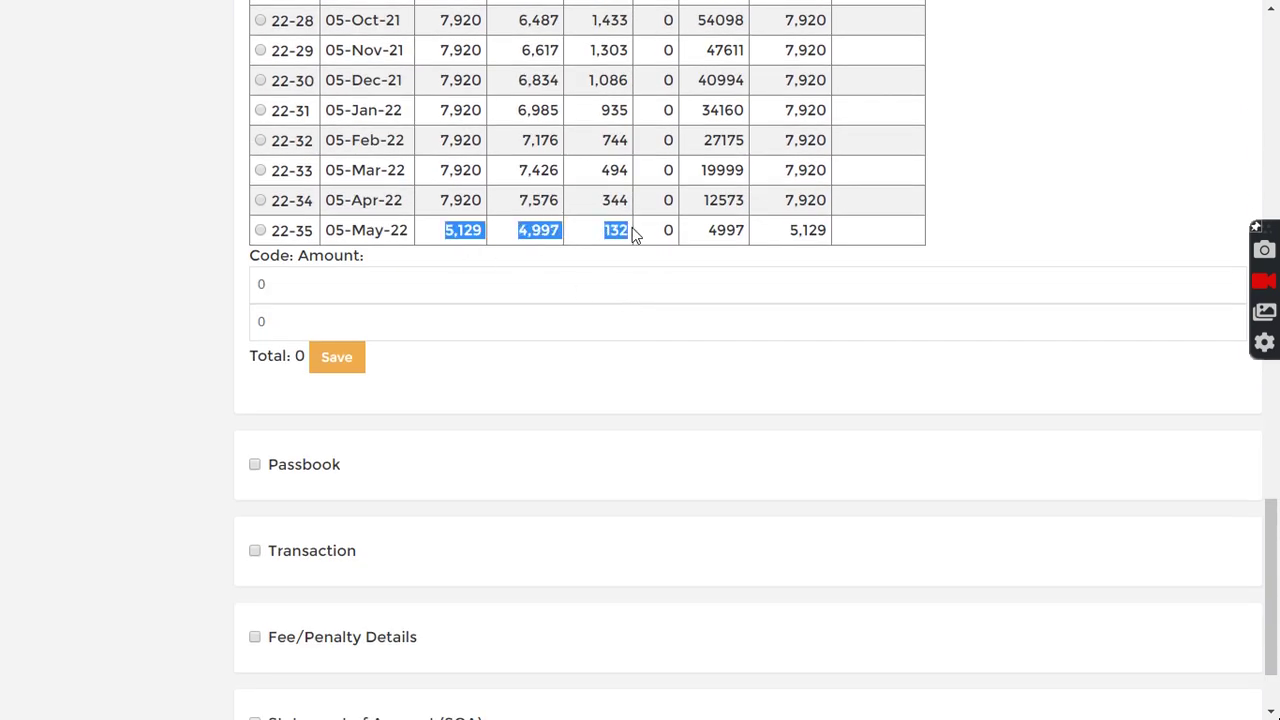
pyautogui.click(634, 234)
pyautogui.doubleClick(622, 231)
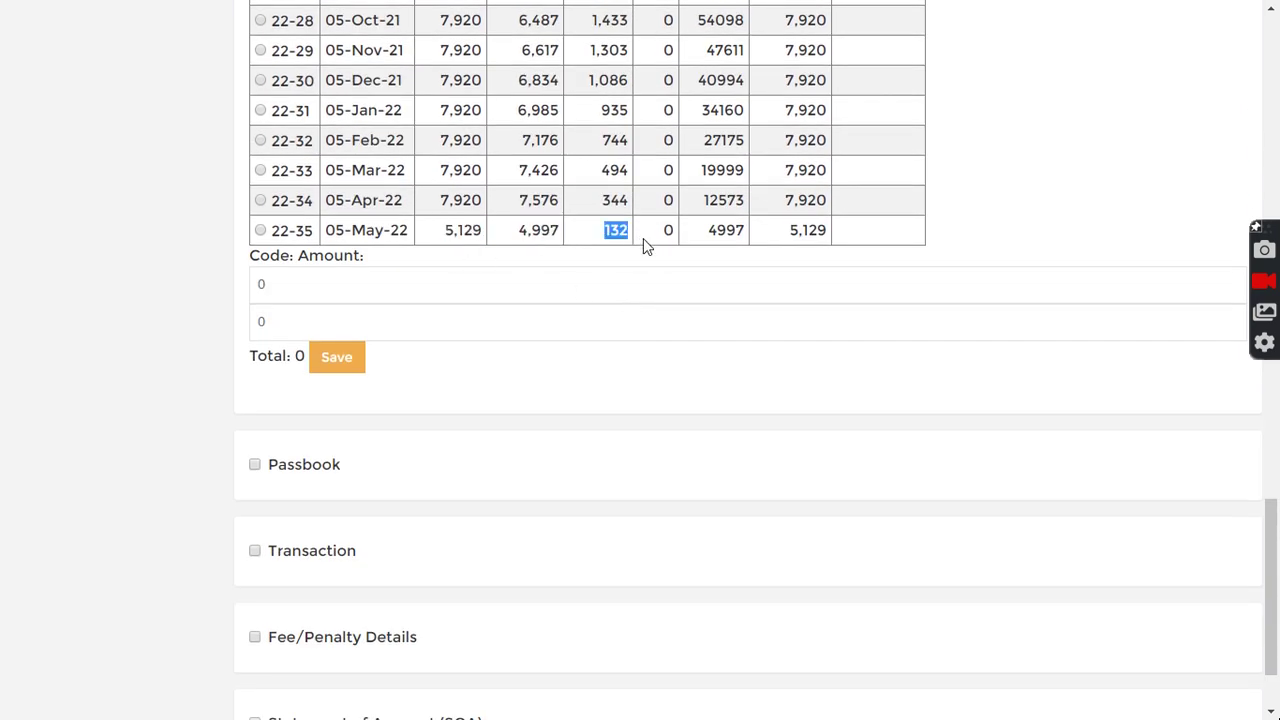
pyautogui.moveTo(510, 230); pyautogui.dragTo(560, 230)
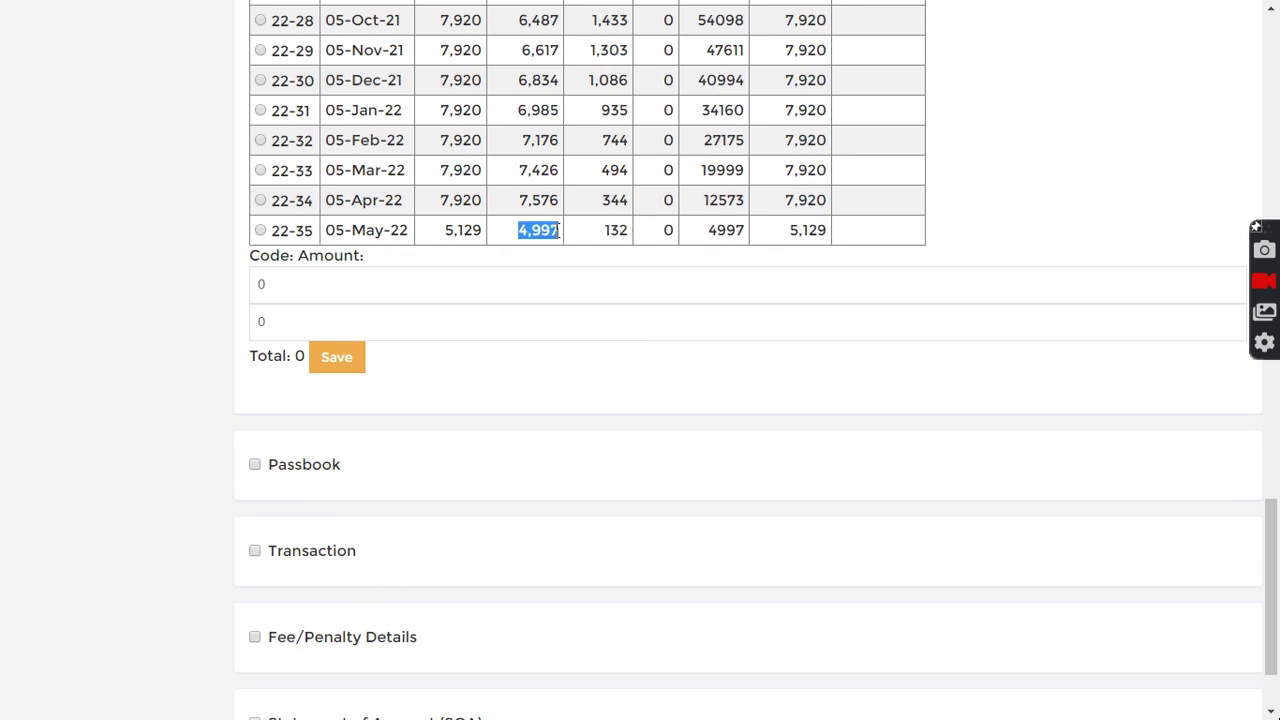
pyautogui.hotkey('alt', 'Tab')
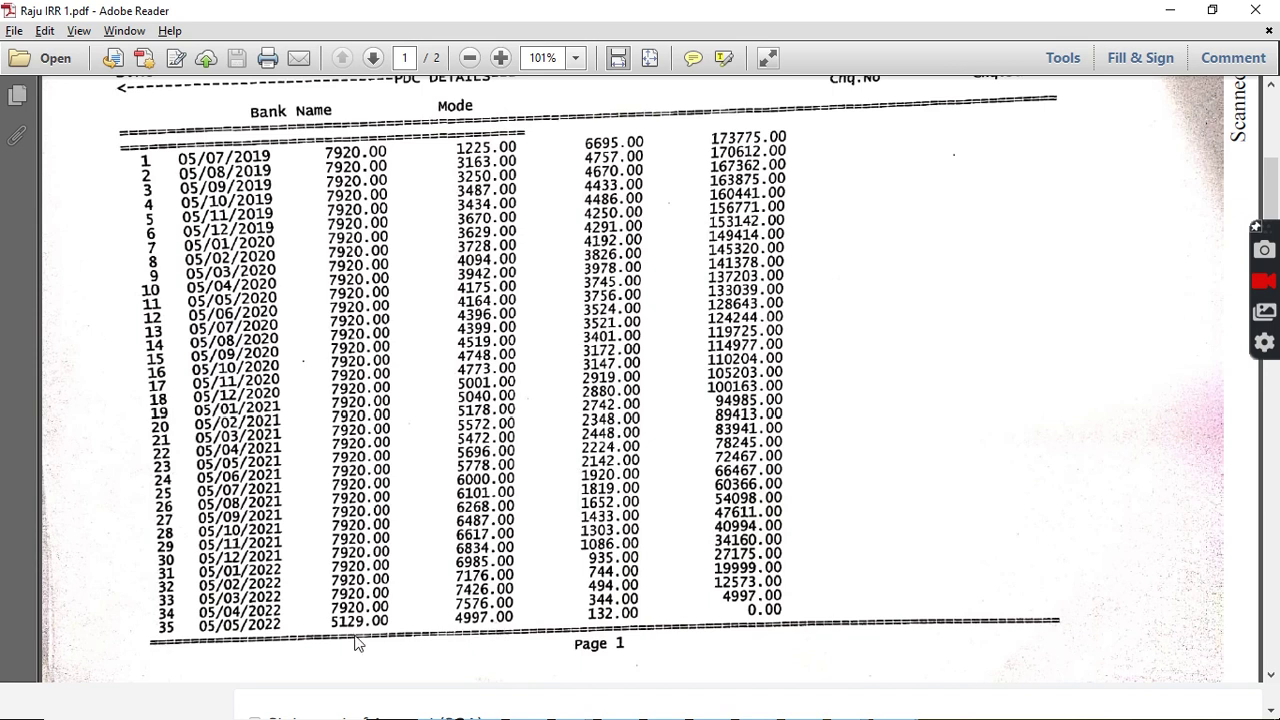
pyautogui.moveTo(87, 664)
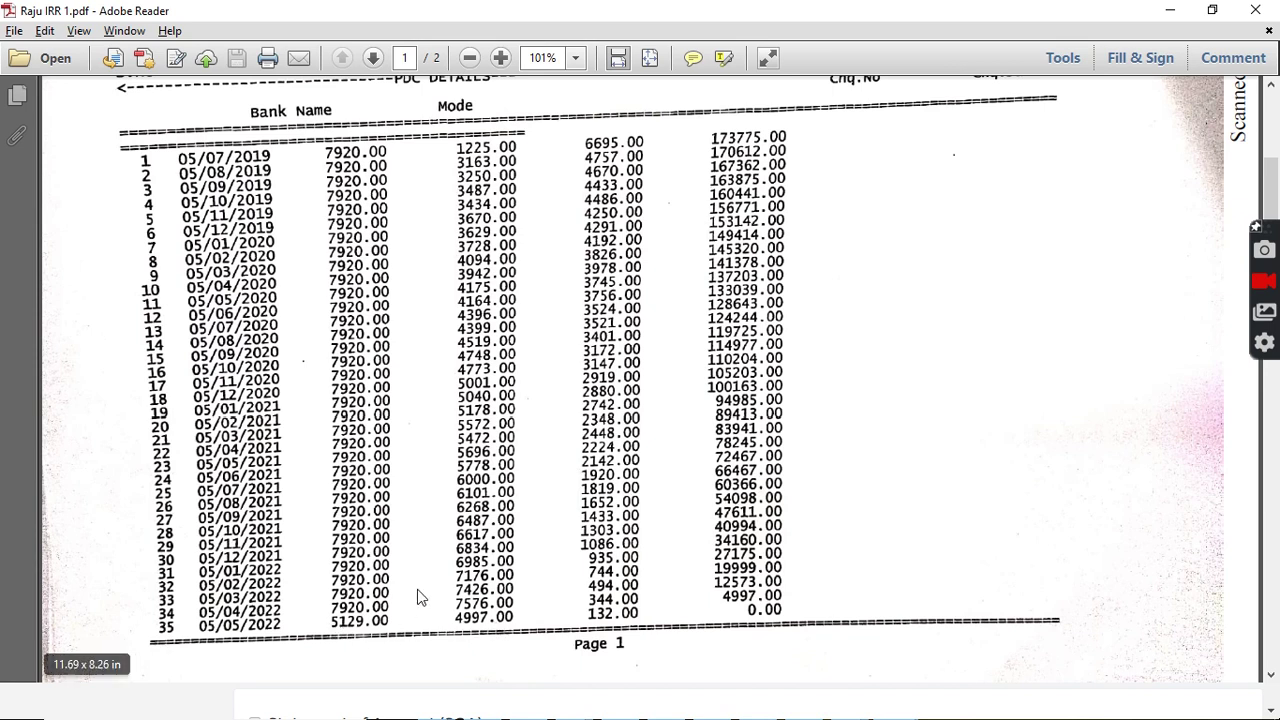
pyautogui.hotkey('alt', 'Tab')
pyautogui.doubleClick(470, 235)
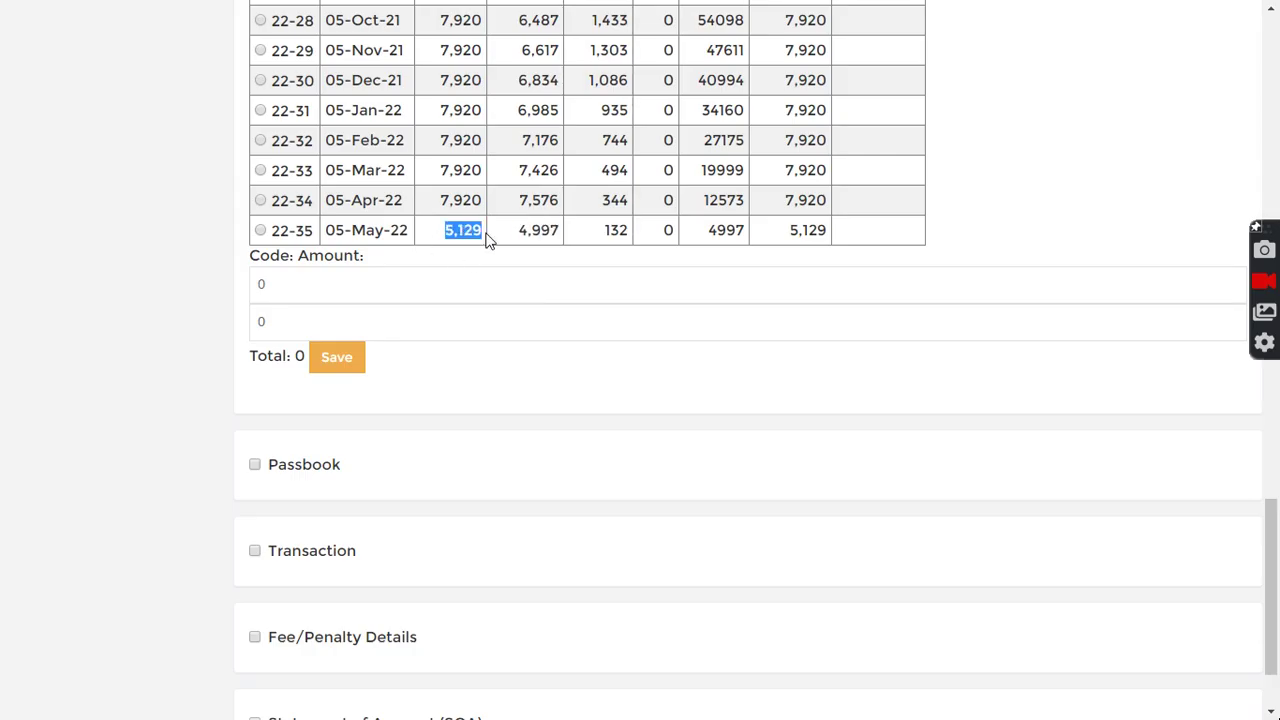
pyautogui.click(950, 240)
pyautogui.scroll(7, 966, 250)
pyautogui.scroll(7, 966, 251)
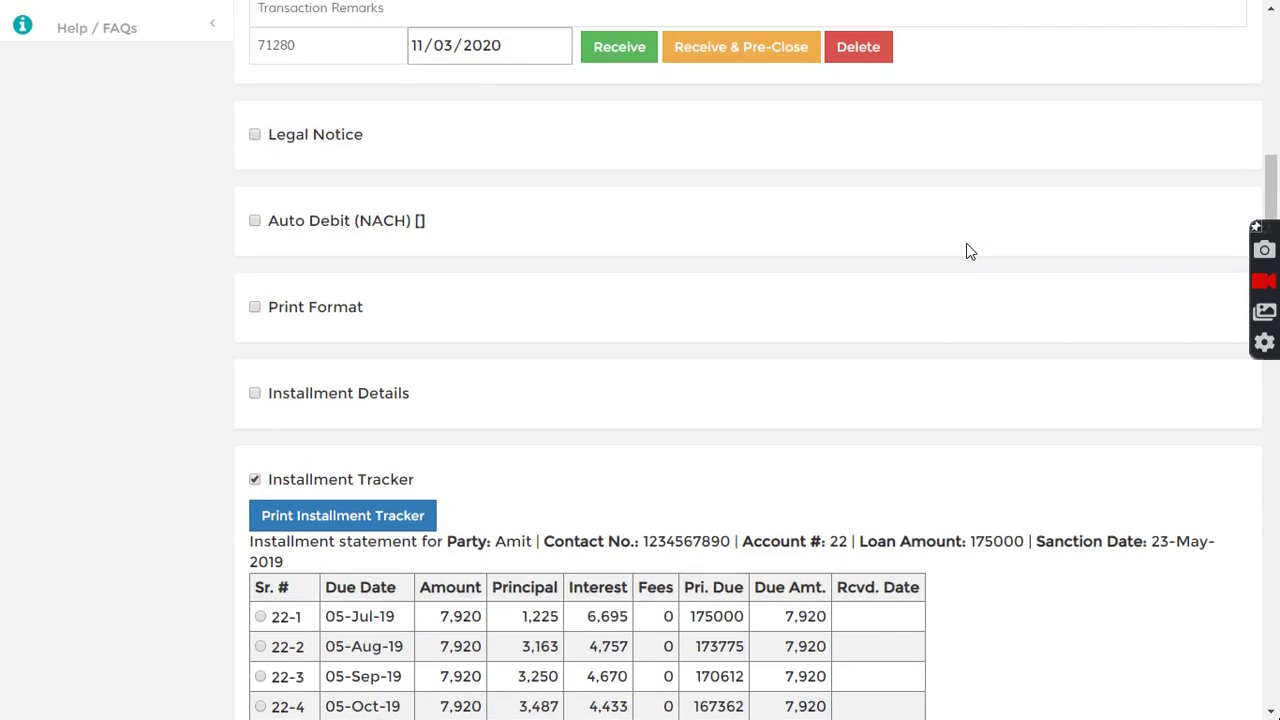
pyautogui.scroll(6, 966, 251)
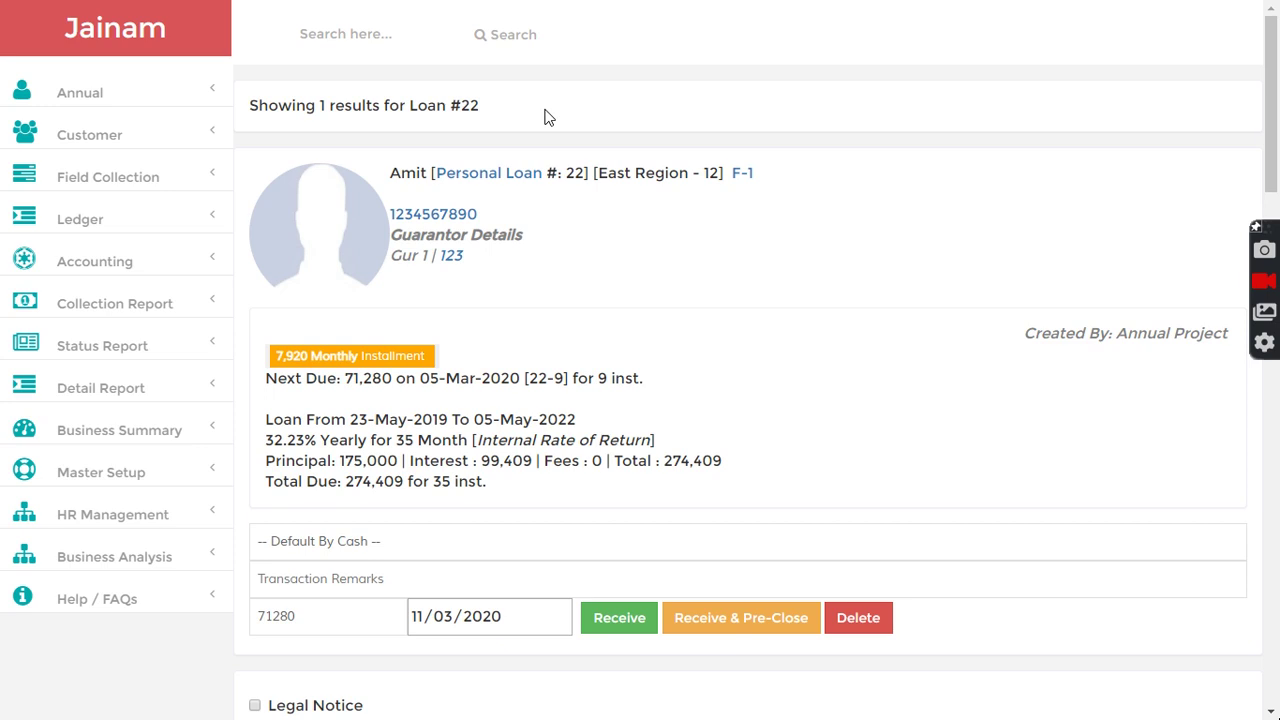
# Go to the Jainam home page and briefly select the support phone number
pyautogui.click(131, 28)
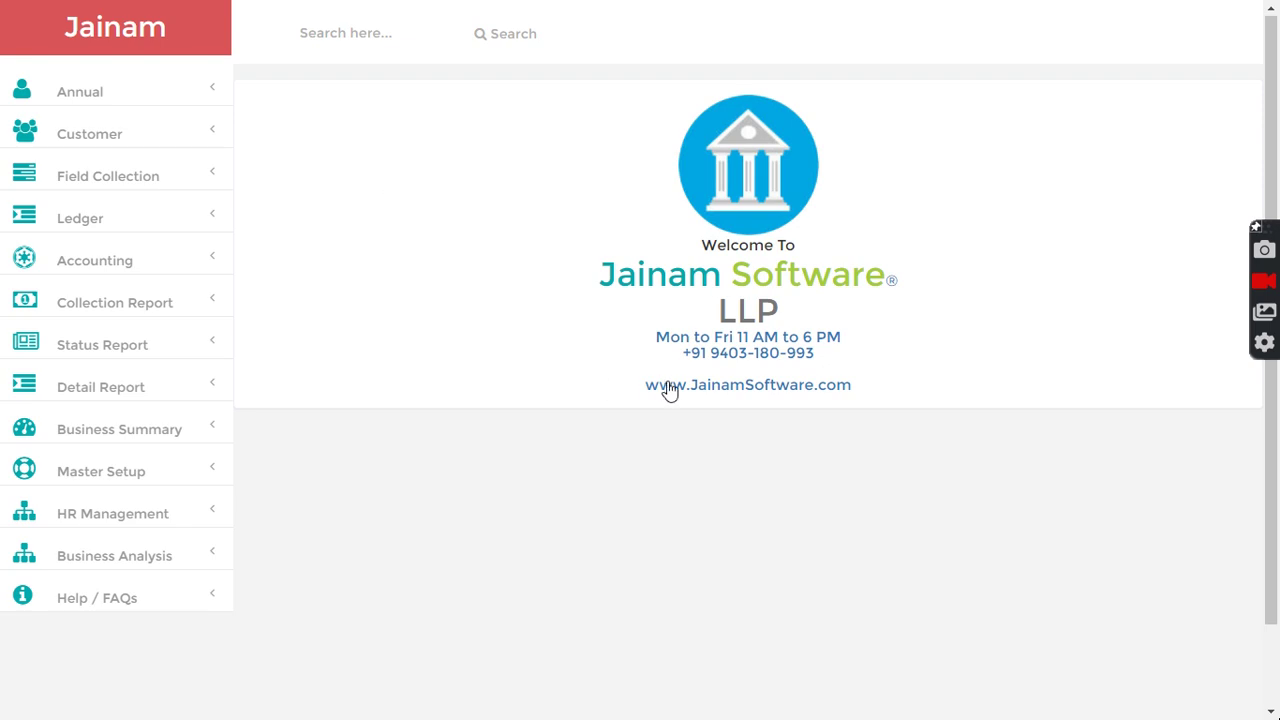
pyautogui.moveTo(826, 357); pyautogui.dragTo(684, 356)
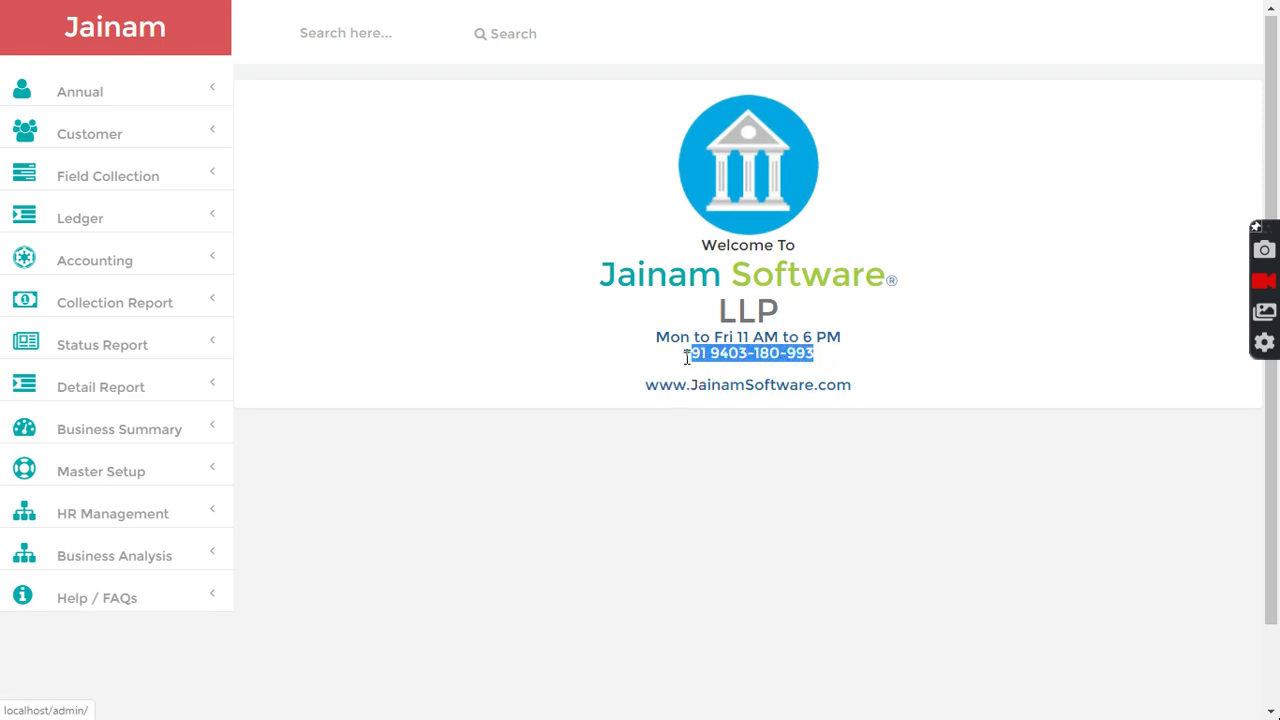
pyautogui.click(540, 338)
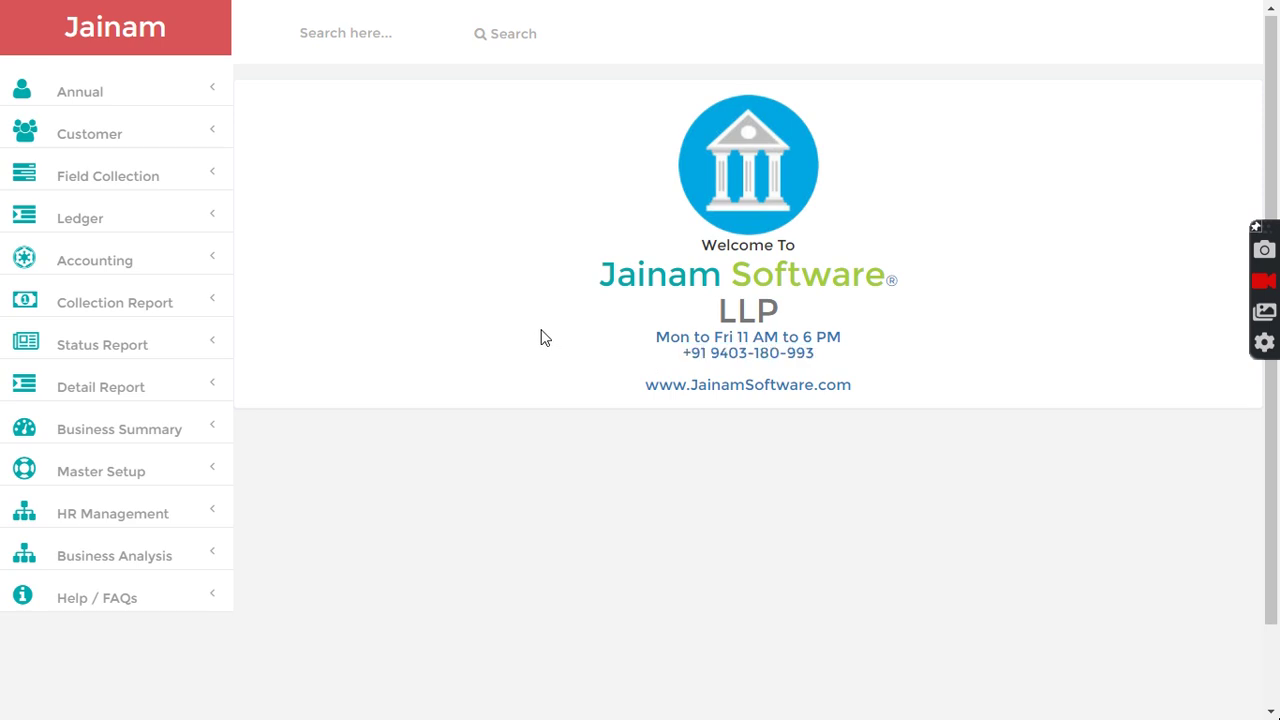